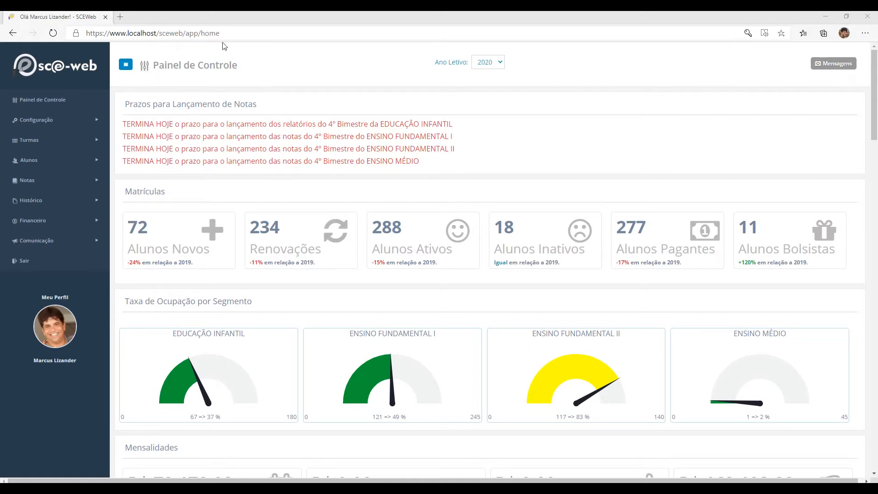
Collapse the side navigation menu and expand it again
left_click(127, 67)
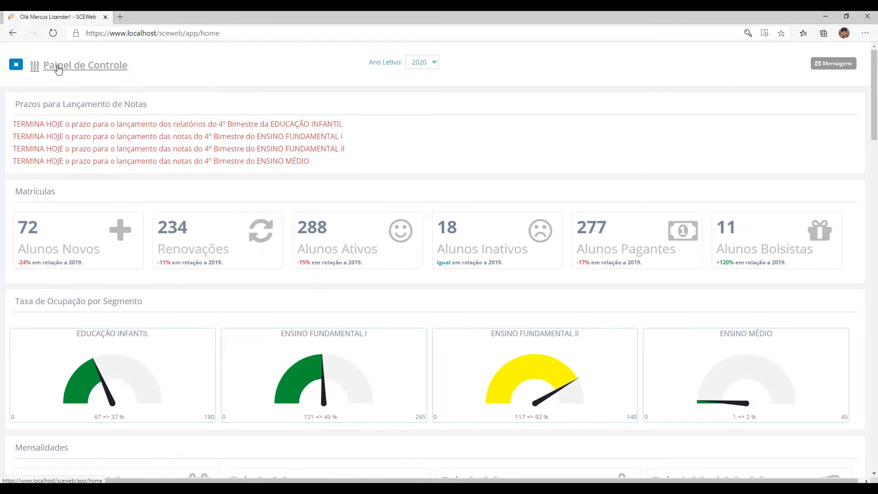
left_click(19, 67)
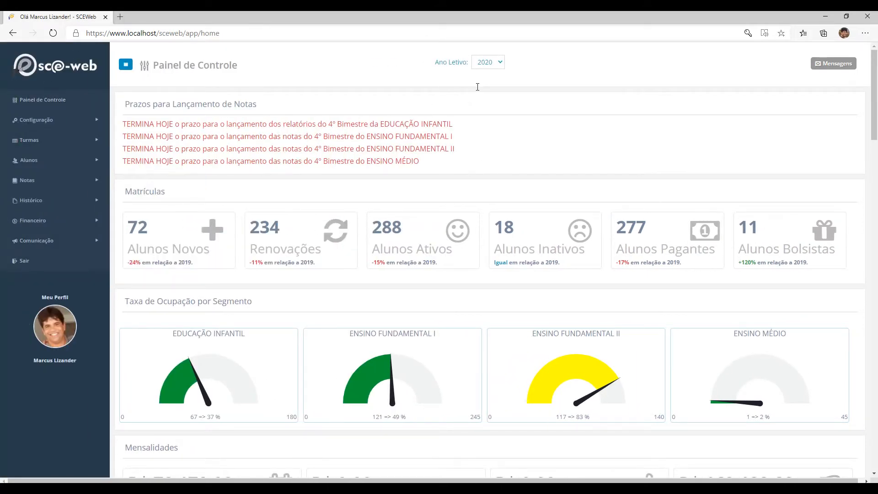
Look through the school years offered under Ano Letivo, down to the oldest ones, without picking another year
left_click(501, 66)
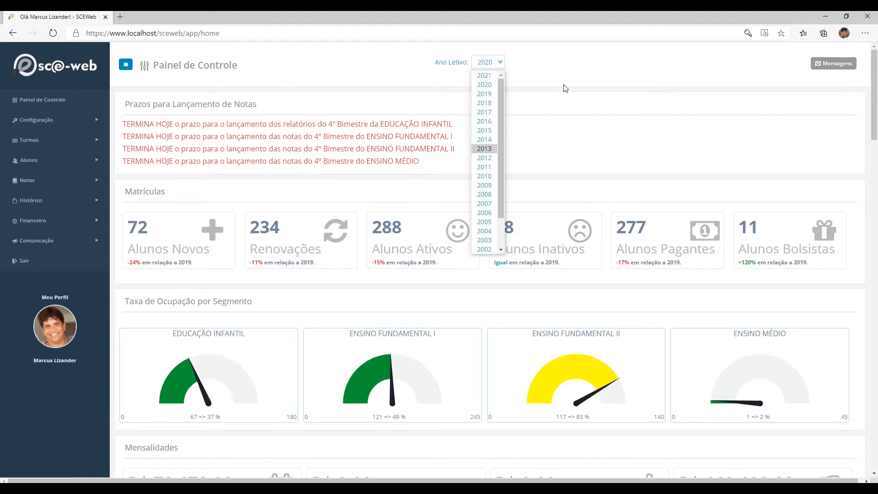
left_click(552, 70)
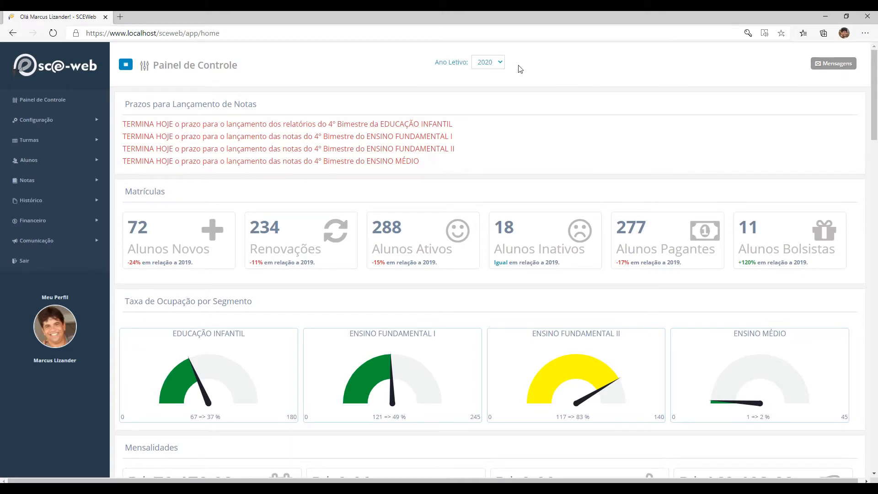
left_click(501, 65)
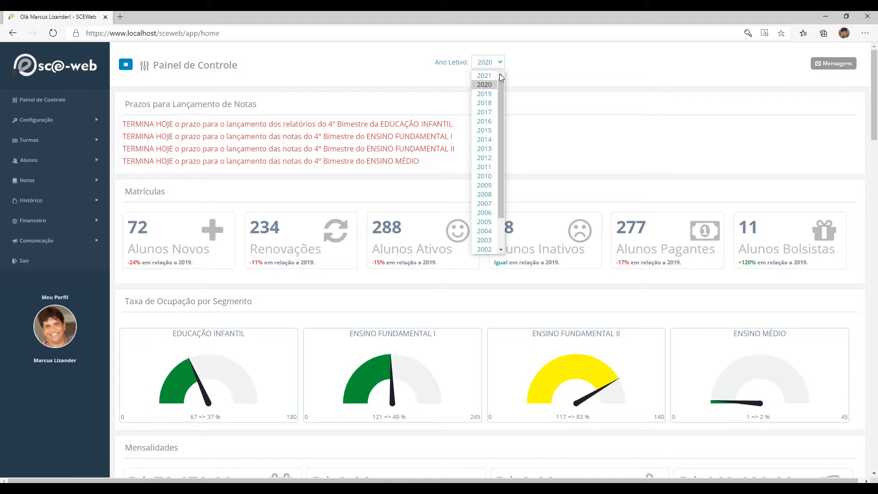
left_click_drag(499, 85, 481, 259)
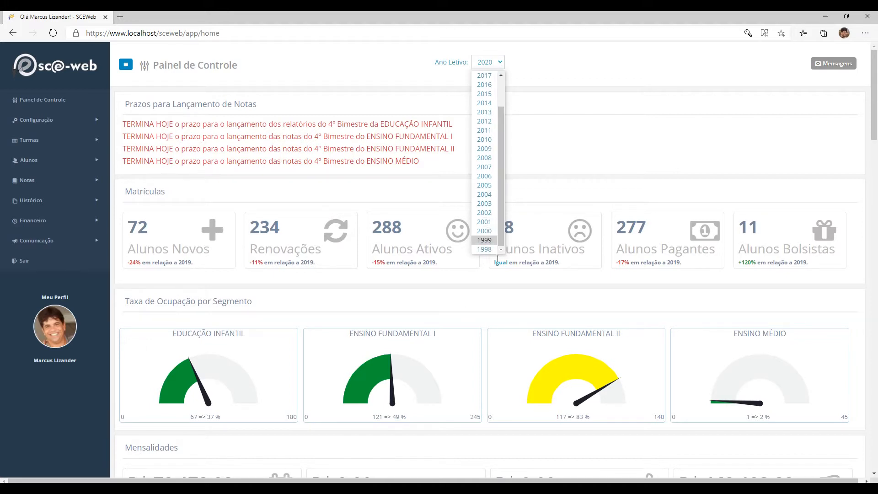
left_click_drag(503, 132, 504, 130)
left_click(570, 65)
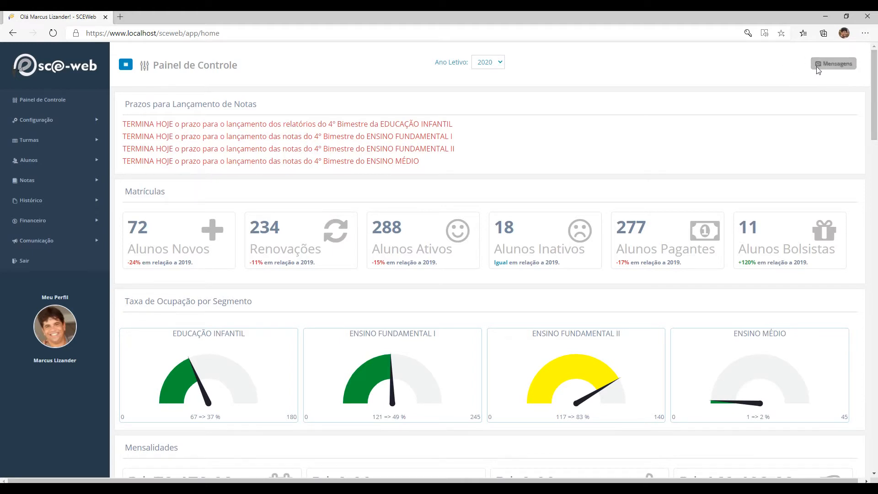
Check the Mensagens option and read the grade-entry deadlines under Prazos para Lançamento de Notas
left_click(834, 70)
left_click_drag(123, 124, 430, 159)
left_click(430, 160)
Examine the Alunos Novos and Renovações figures under Matrículas, including their comparison with 2019
left_click_drag(128, 226, 151, 228)
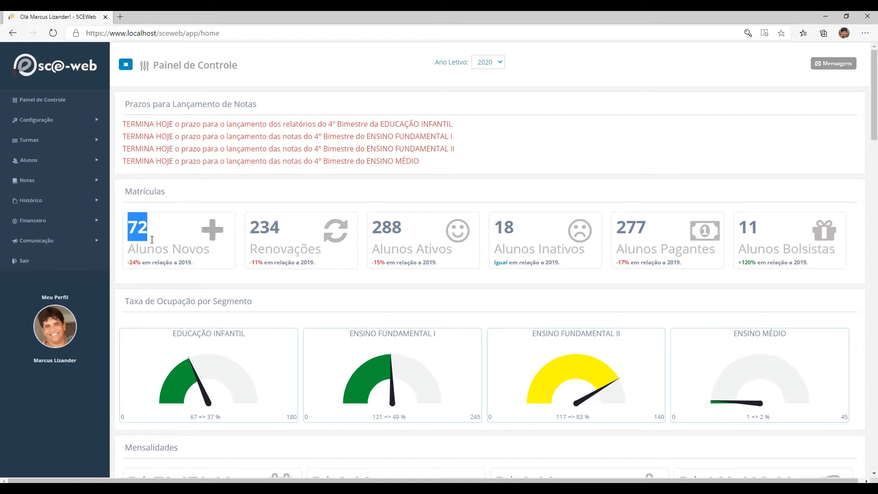
left_click(130, 263)
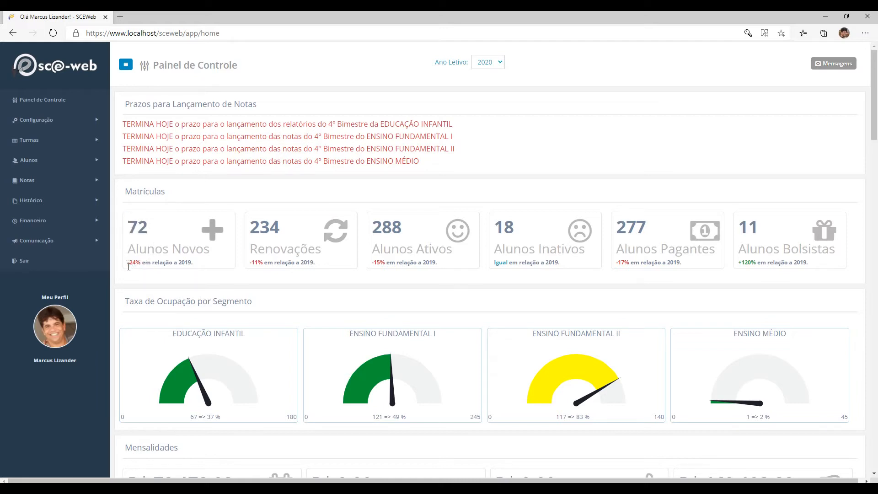
left_click_drag(128, 264, 147, 268)
left_click(176, 267)
double_click(253, 227)
left_click_drag(251, 262, 327, 264)
left_click(297, 262)
Examine how the 2019 comparison is shown for inactive, scholarship and active students, and review the Alunos Inativos card
left_click_drag(493, 263, 513, 263)
left_click(742, 265)
left_click_drag(739, 265, 805, 263)
left_click(779, 263)
left_click_drag(374, 262, 389, 262)
left_click_drag(493, 247, 572, 249)
left_click(505, 259)
left_click_drag(496, 263, 563, 263)
left_click(542, 259)
Examine the Alunos Pagantes and Alunos Bolsistas counts and their comparison with 2019
left_click_drag(617, 225, 651, 228)
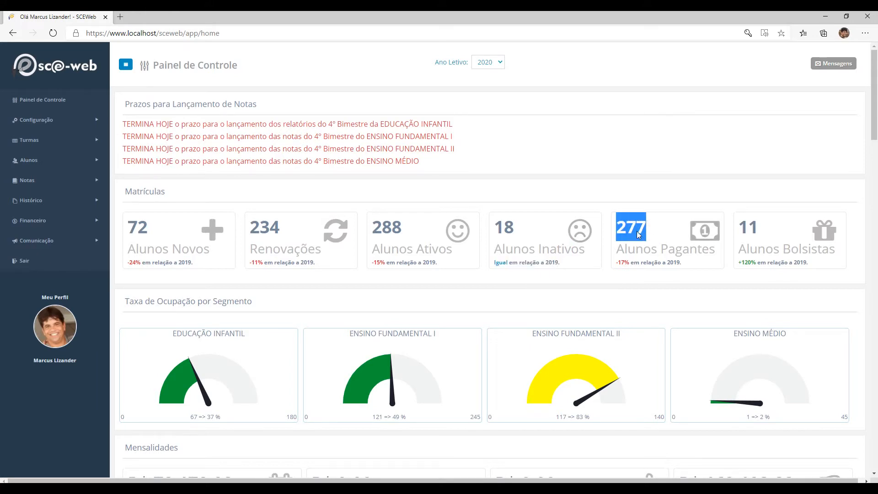
left_click(635, 231)
left_click_drag(616, 262, 690, 265)
left_click(653, 256)
left_click_drag(739, 226, 762, 229)
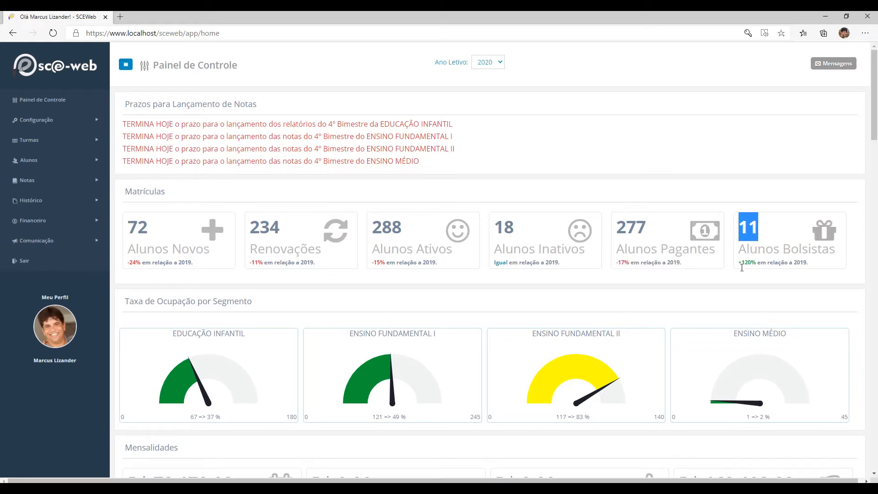
left_click_drag(739, 263, 794, 264)
left_click(760, 241)
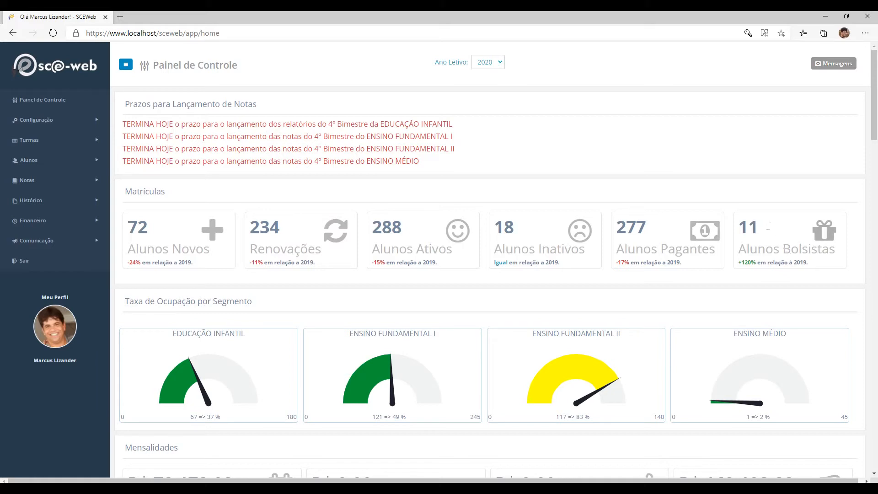
double_click(753, 227)
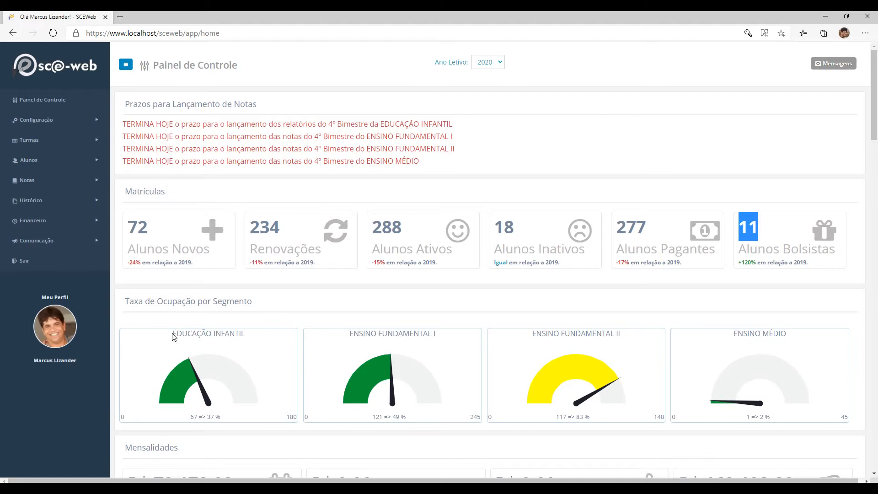
Read the Educação Infantil occupancy gauge: its total capacity, number of enrolled students and occupancy percentage
left_click_drag(173, 333, 247, 338)
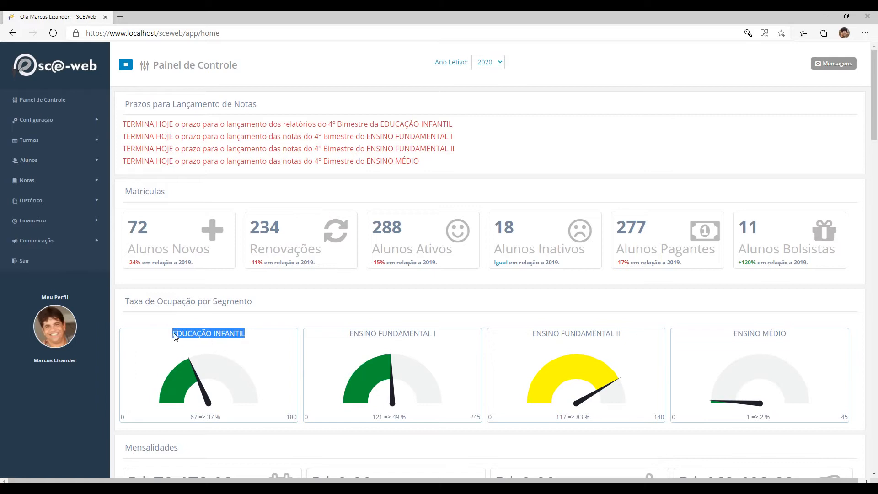
left_click_drag(173, 334, 228, 337)
left_click_drag(289, 434, 297, 414)
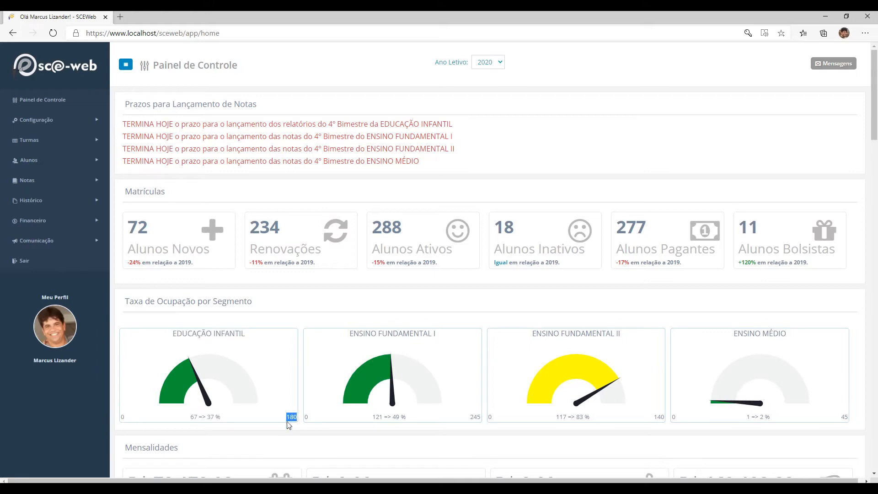
left_click(192, 416)
double_click(192, 416)
left_click_drag(206, 417, 221, 417)
Review the Ensino Fundamental II and Ensino Médio gauges, and read the capacity and occupancy rate of Ensino Fundamental I
left_click_drag(533, 334, 627, 337)
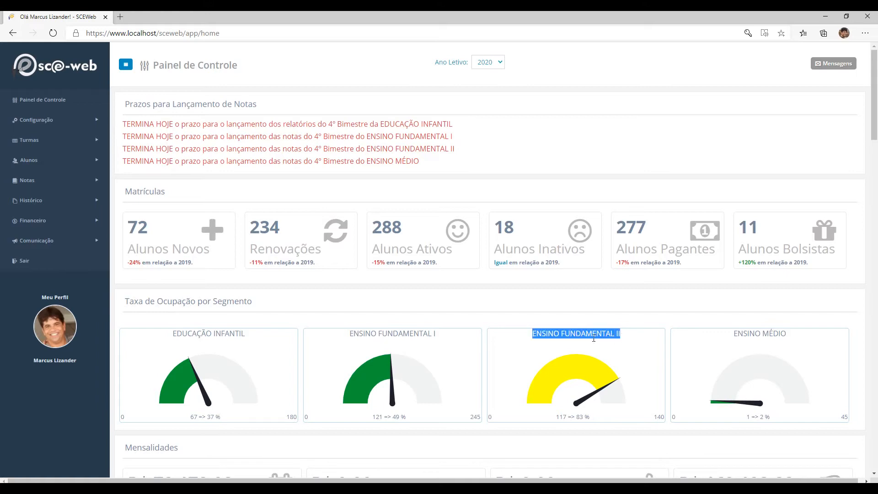
left_click_drag(737, 332, 777, 340)
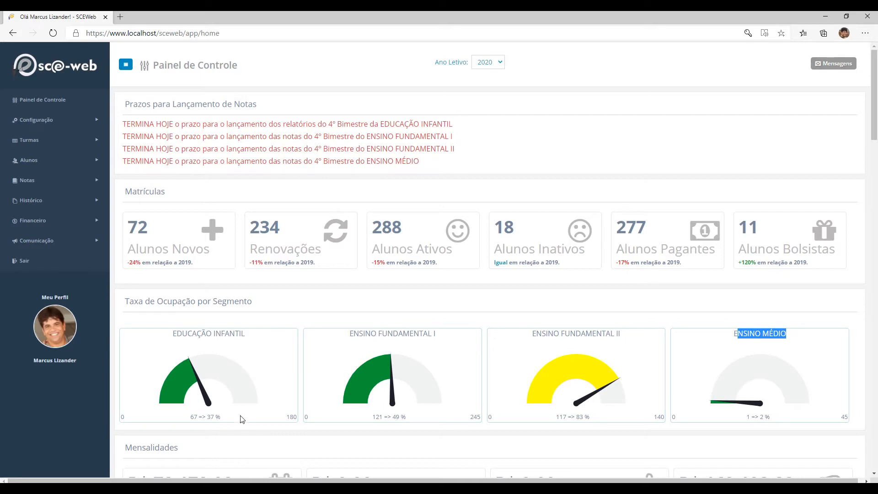
left_click_drag(286, 418, 490, 425)
left_click(475, 418)
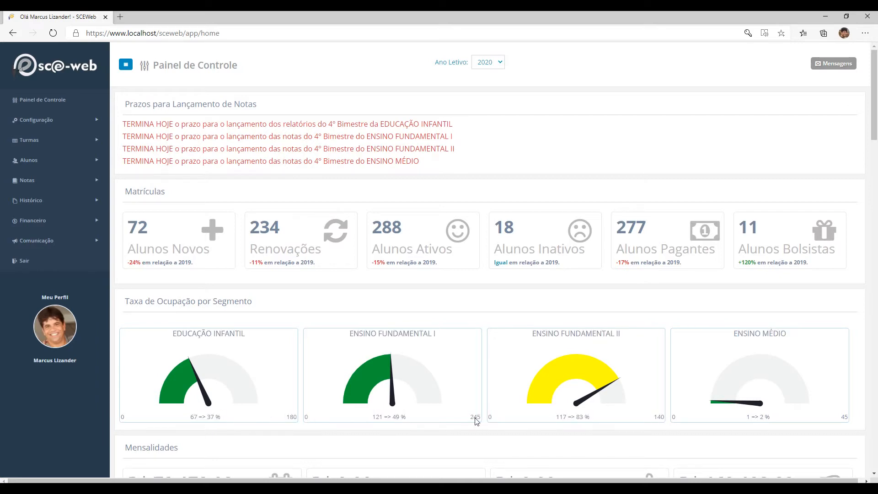
left_click_drag(372, 417, 406, 418)
Examine the amount and number of tuition fees in the A vencer nesse mês card under Mensalidades
scroll(509, 342, "down", 3)
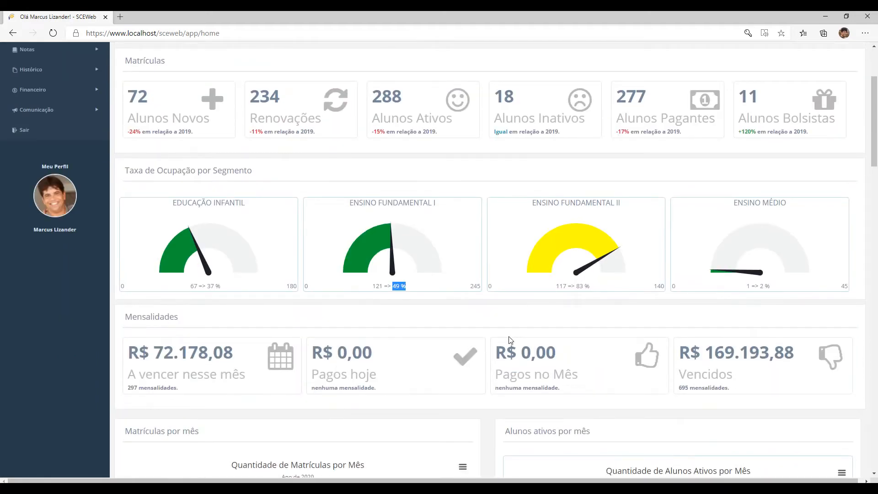
scroll(510, 340, "down", 2)
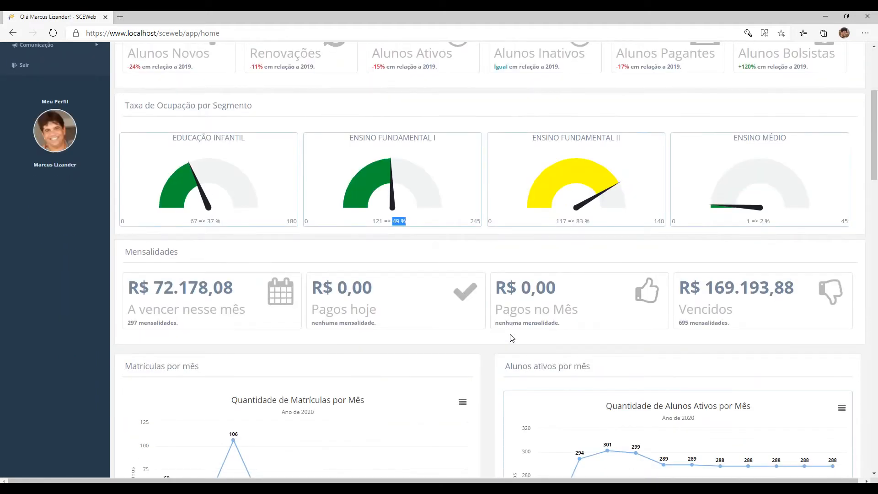
scroll(513, 331, "down", 1)
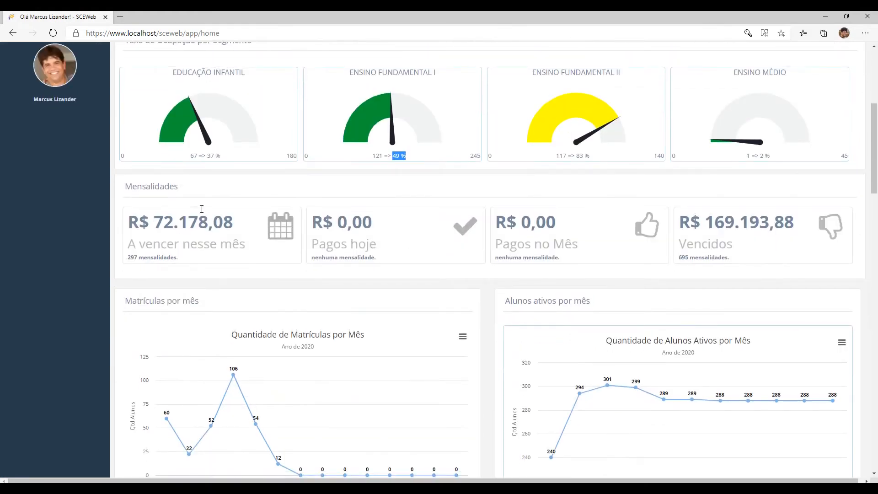
left_click_drag(158, 221, 238, 221)
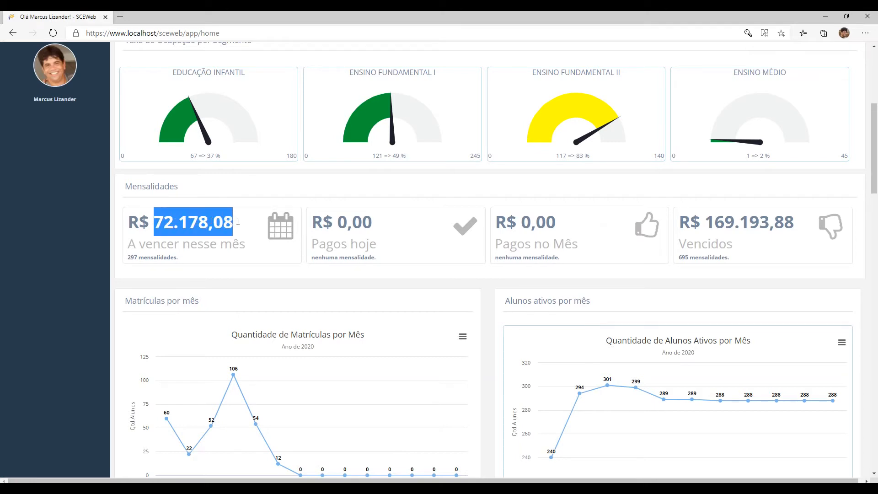
left_click_drag(129, 244, 248, 247)
left_click(248, 247)
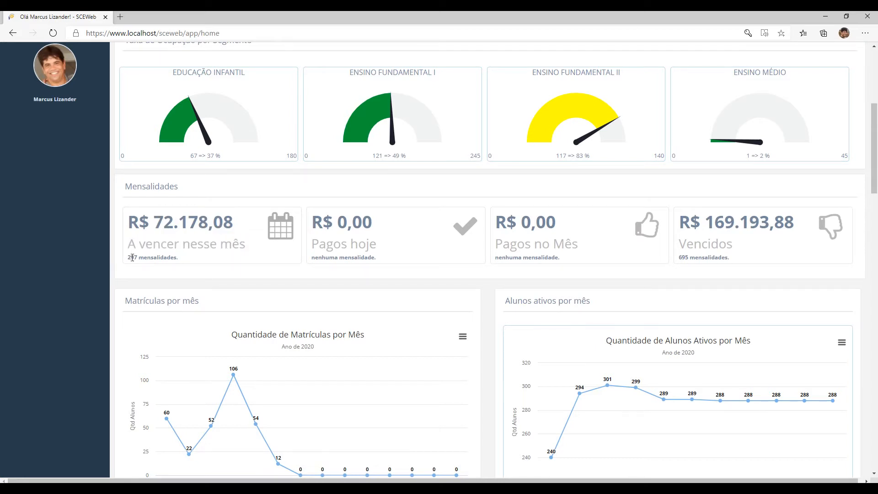
left_click_drag(128, 258, 188, 259)
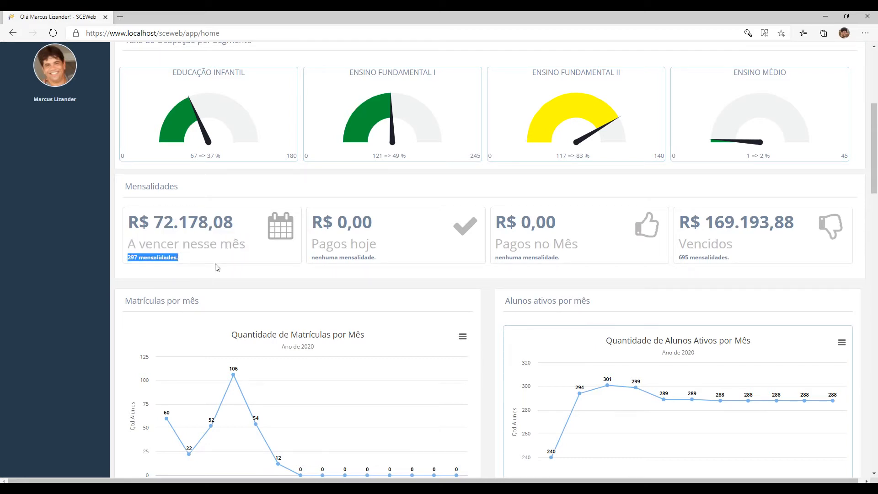
left_click(200, 257)
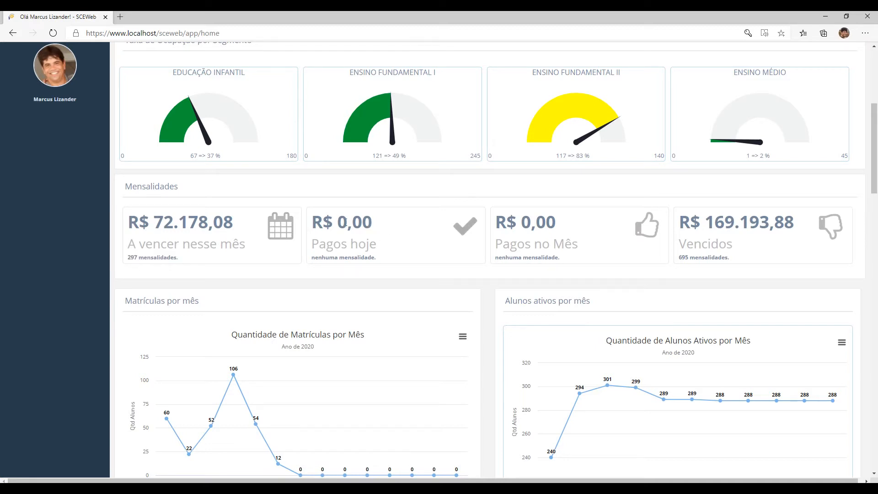
Read the amount and number of tuition fees in the Pagos hoje card
left_click_drag(339, 223, 384, 222)
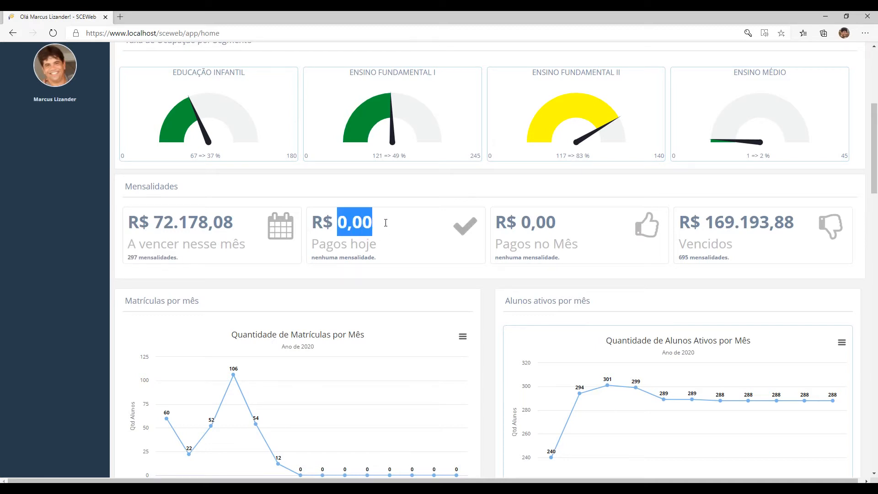
double_click(314, 258)
left_click(365, 257)
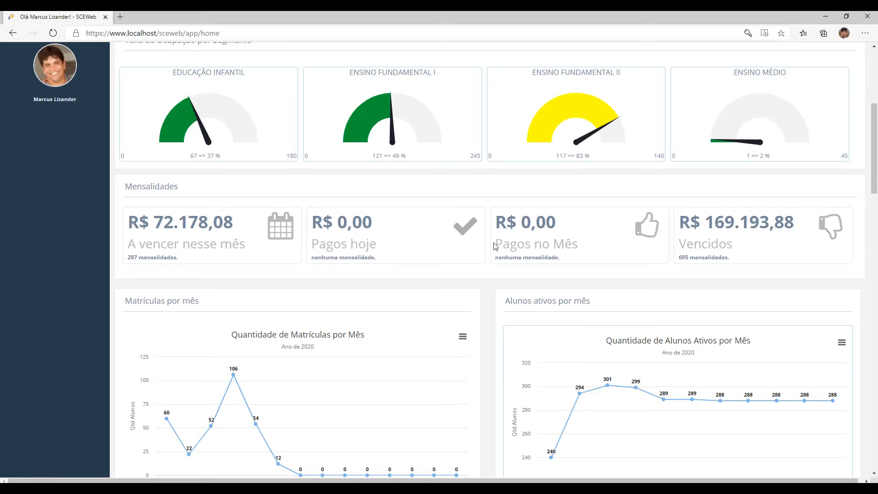
Read the amount and number of tuition fees in the Pagos no Mês card
double_click(526, 222)
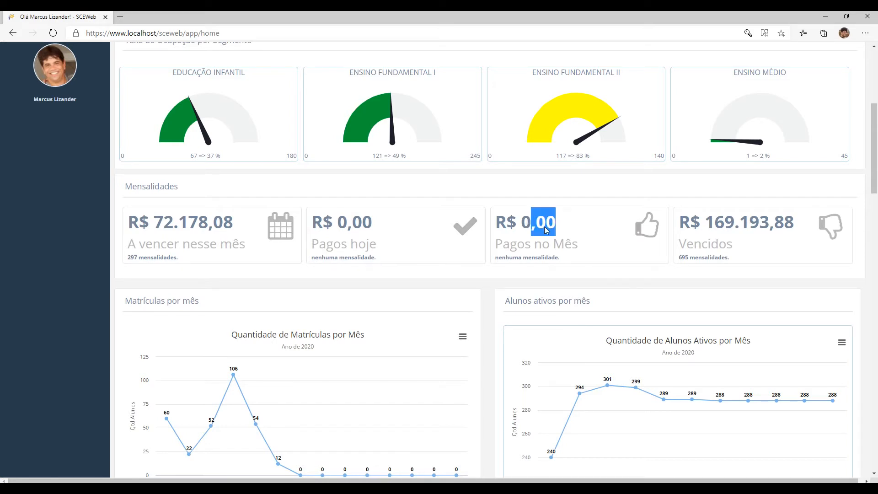
left_click(533, 249)
double_click(540, 223)
left_click_drag(496, 258, 559, 258)
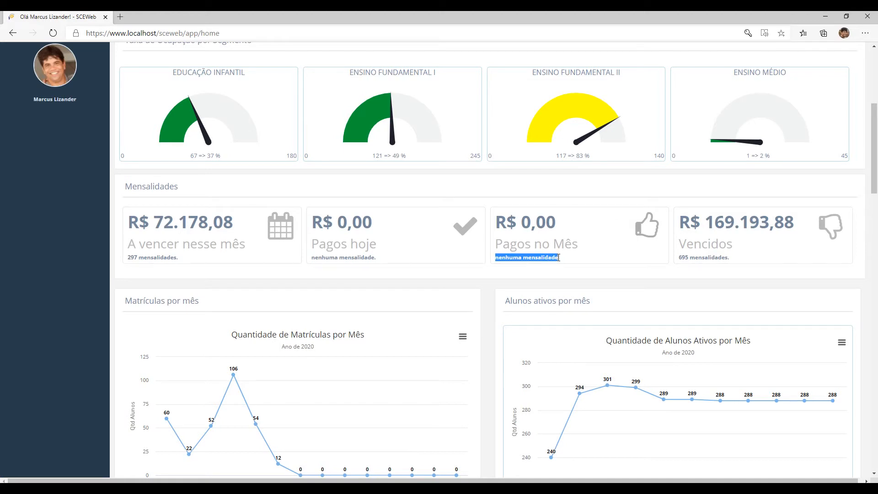
left_click(526, 233)
double_click(526, 227)
left_click(560, 231)
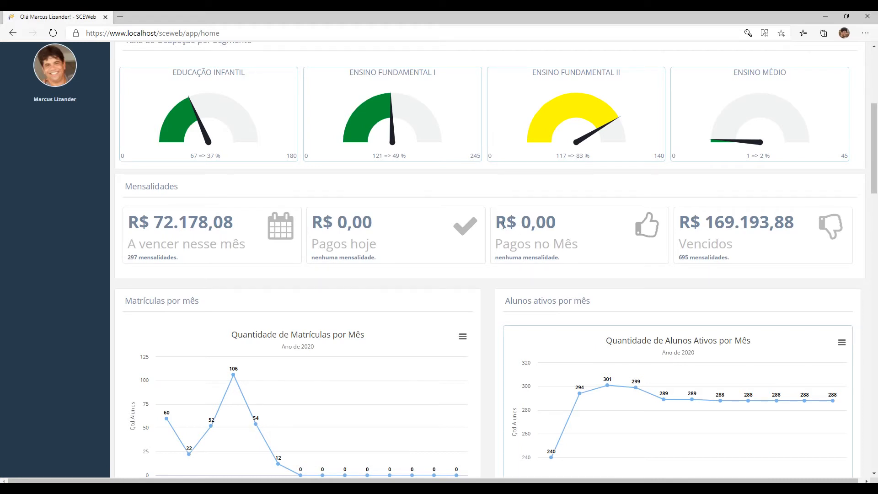
Compare the Pagos hoje amount with the Pagos no Mês amount
left_click_drag(315, 223, 383, 220)
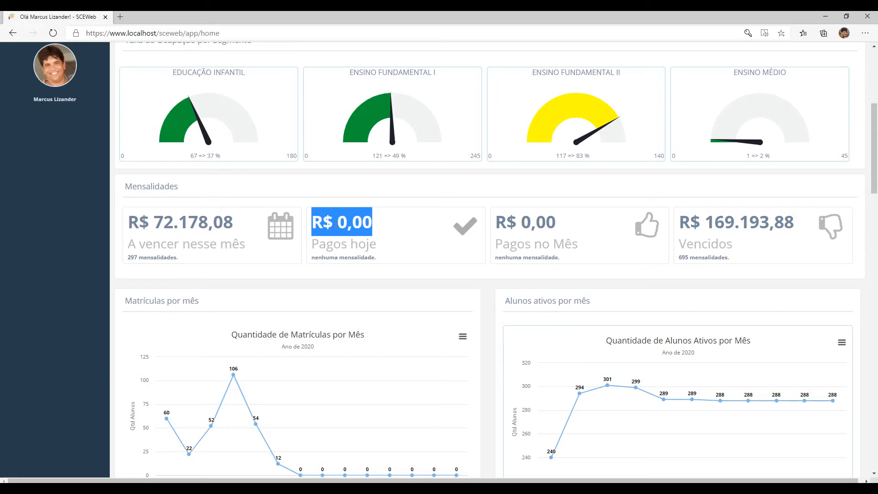
left_click(337, 224)
left_click_drag(500, 223, 567, 216)
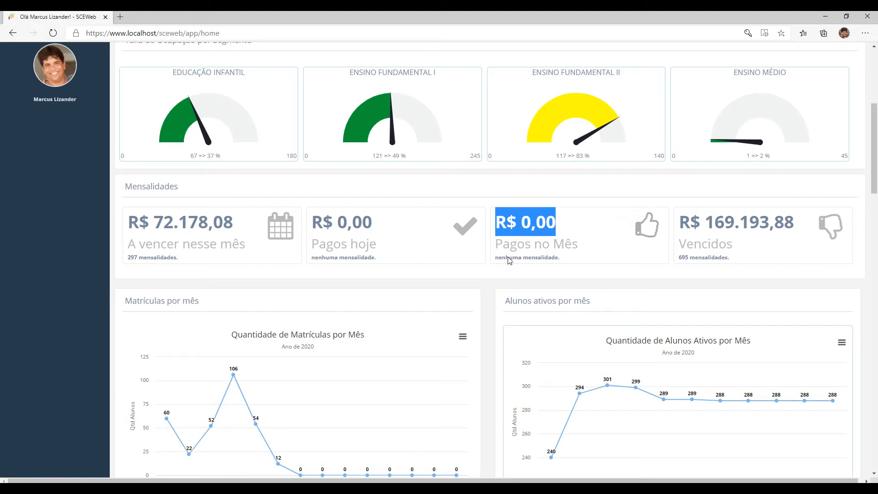
left_click(530, 224)
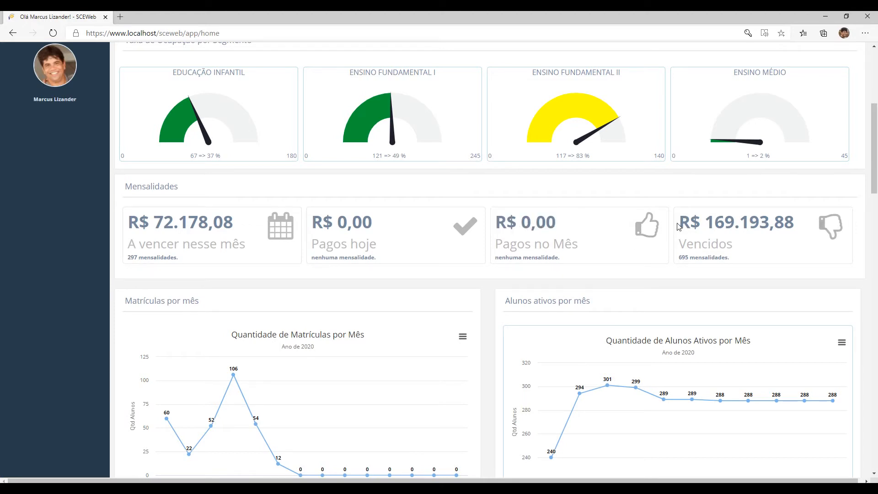
Examine the total amount and number of overdue tuition fees in the Vencidos card
left_click_drag(680, 225, 803, 221)
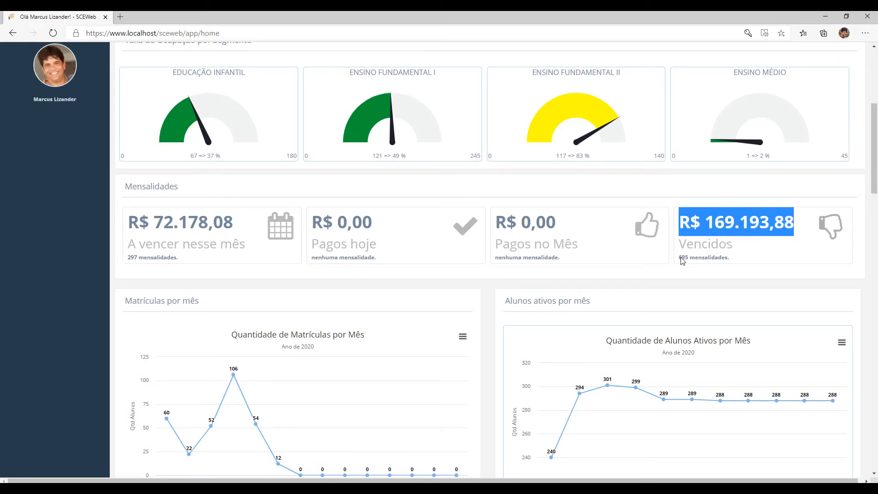
left_click_drag(680, 258, 733, 257)
left_click_drag(681, 224, 796, 224)
left_click(730, 247)
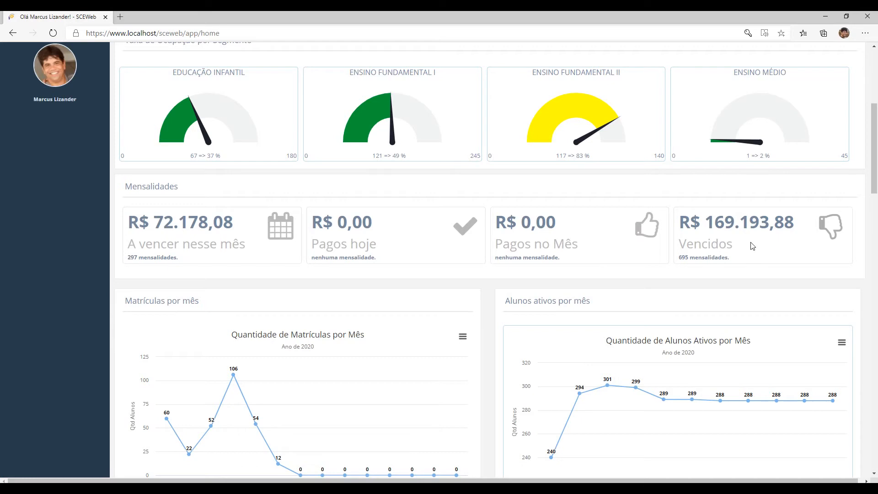
Examine the monthly enrolment and active student charts for 2020, including the enrolment chart's export options
scroll(410, 255, "down", 1)
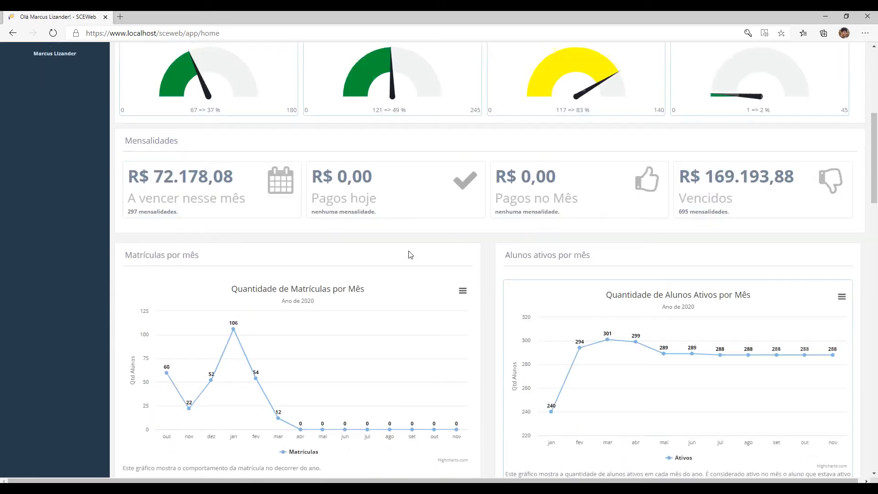
scroll(410, 255, "down", 2)
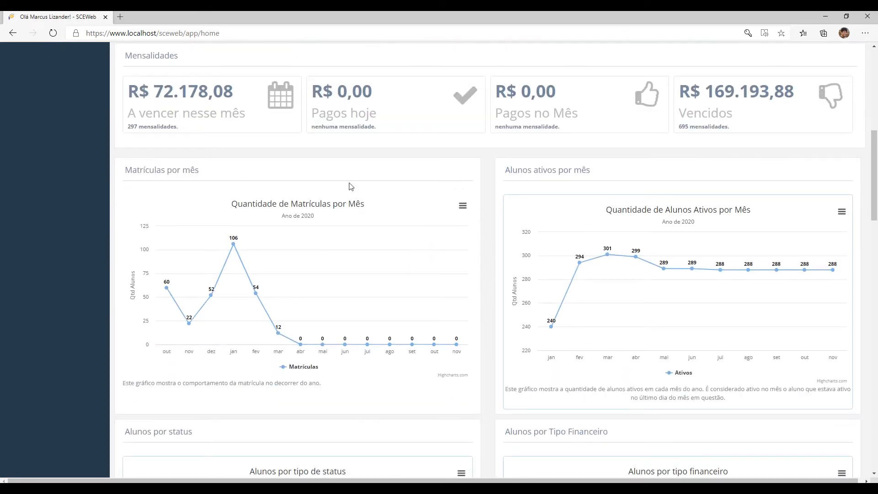
scroll(404, 190, "up", 4)
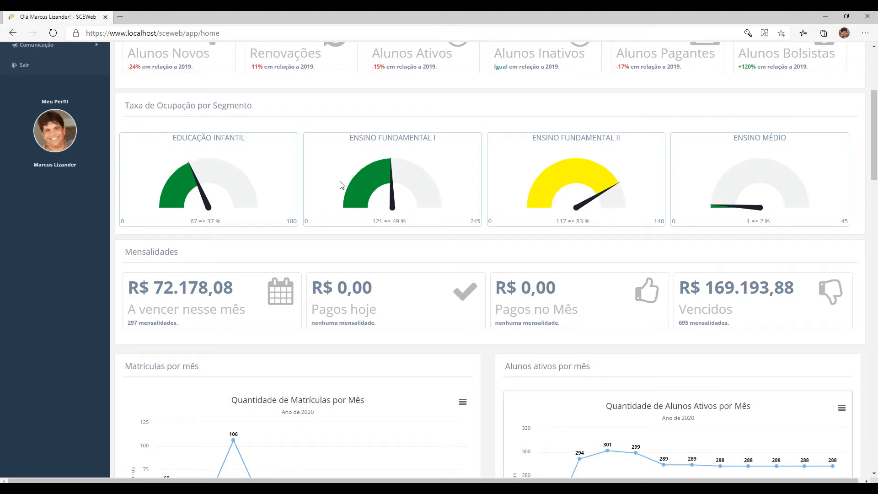
scroll(340, 185, "down", 4)
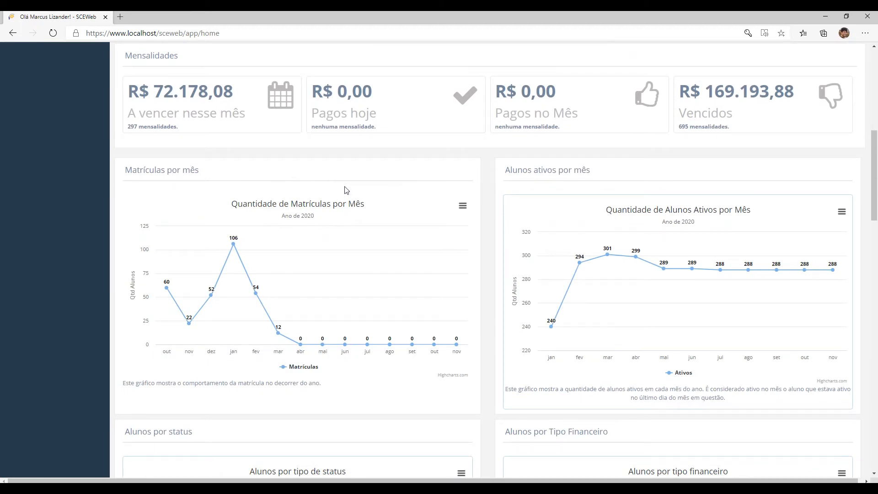
scroll(133, 170, "down", 1)
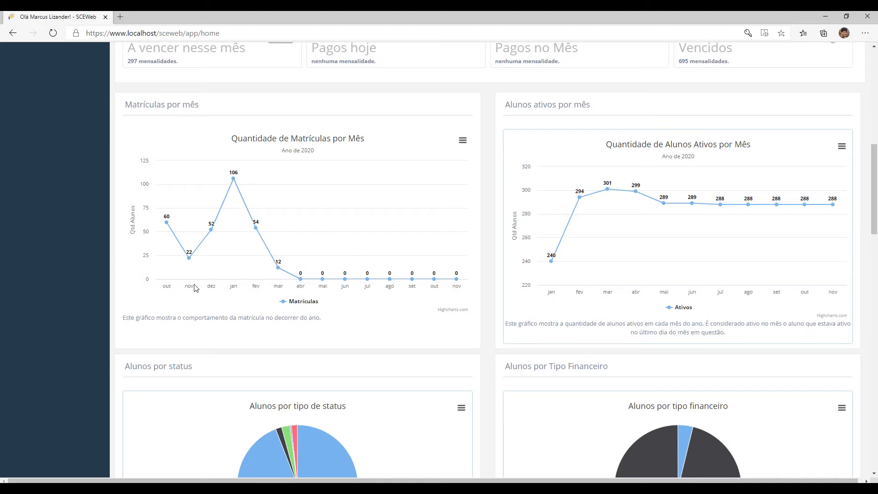
left_click(463, 143)
Read the slice percentages in the Alunos por status and Alunos por Tipo Financeiro pie charts
scroll(405, 254, "down", 5)
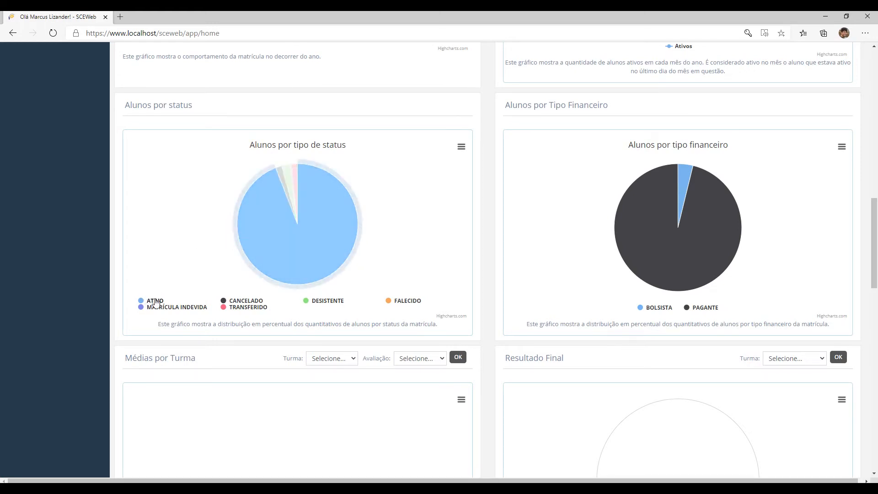
mouse_move(254, 222)
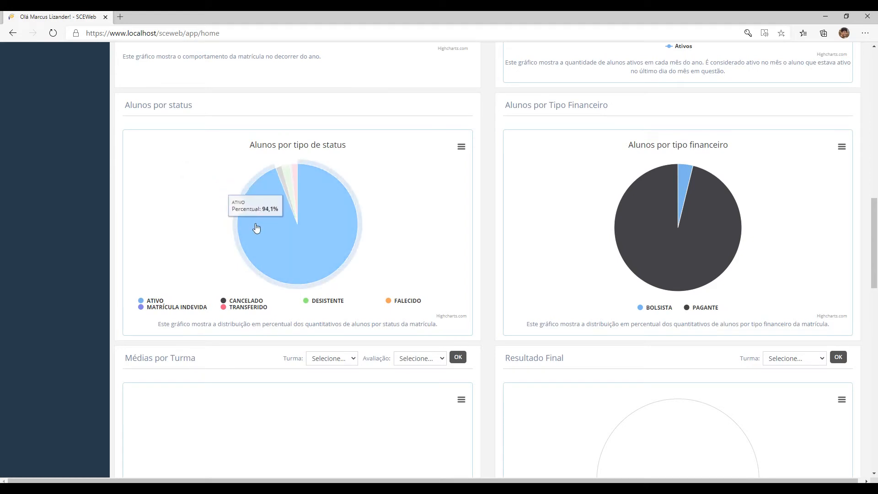
mouse_move(281, 171)
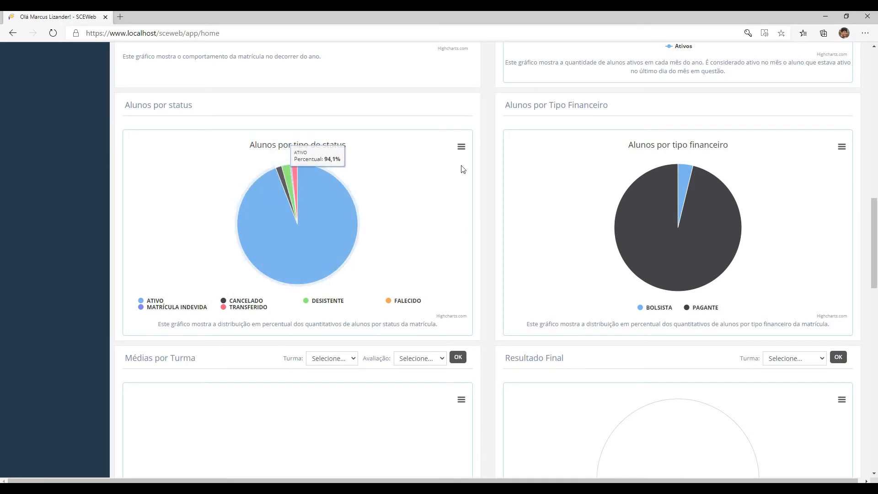
mouse_move(670, 217)
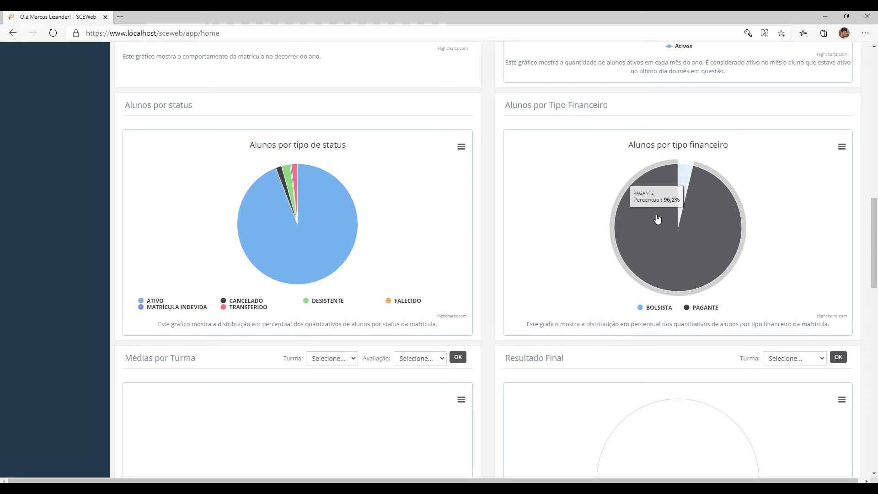
mouse_move(682, 181)
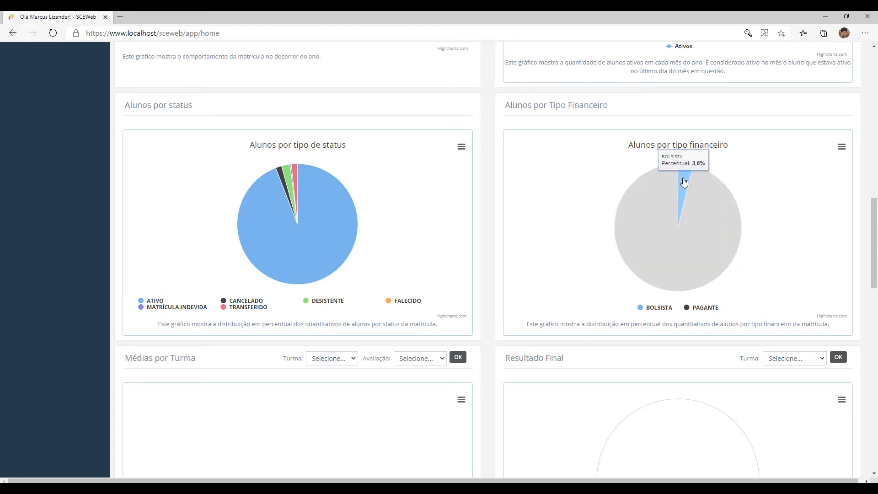
Generate the Médias por Turma chart for class 601 in the 1º Bimestre
scroll(501, 197, "down", 3)
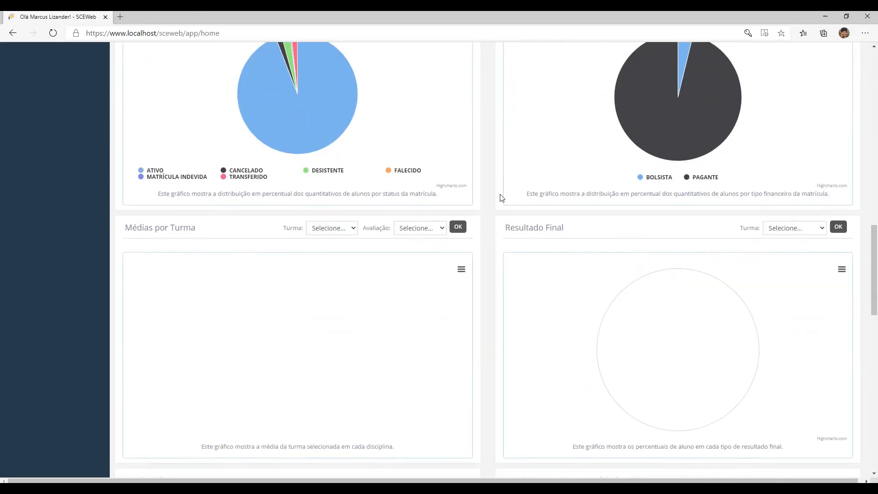
scroll(503, 197, "down", 1)
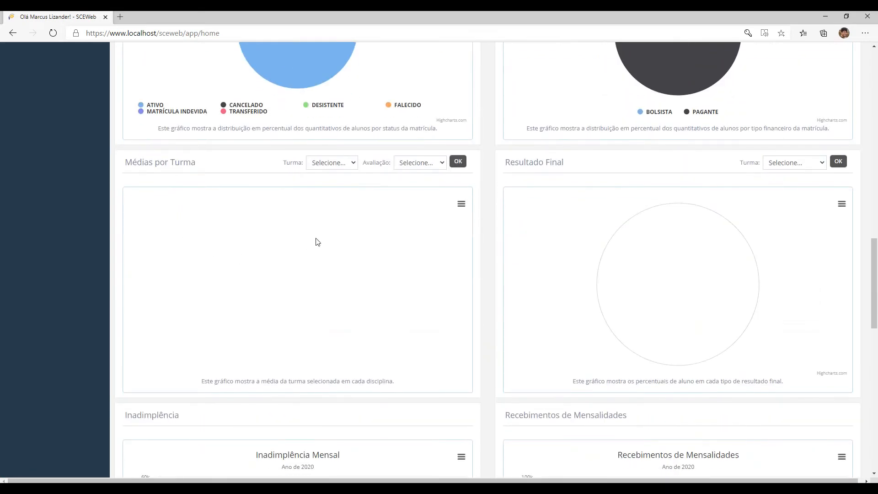
scroll(311, 242, "down", 1)
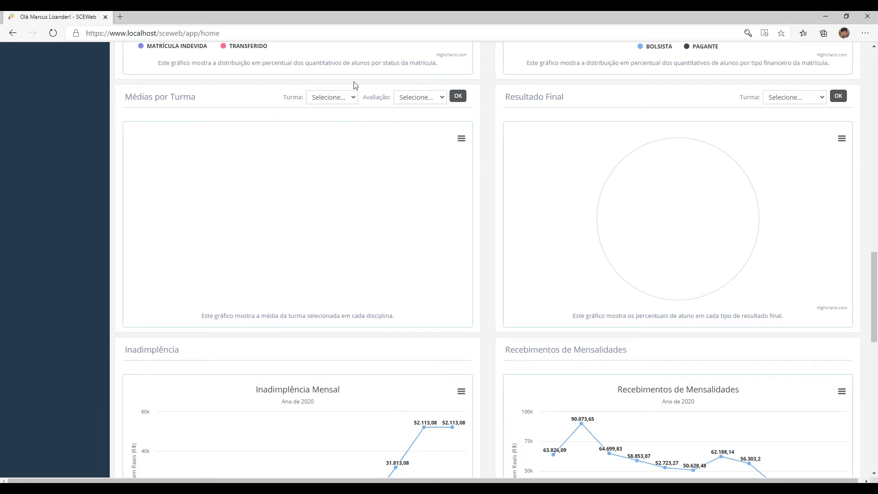
left_click(353, 101)
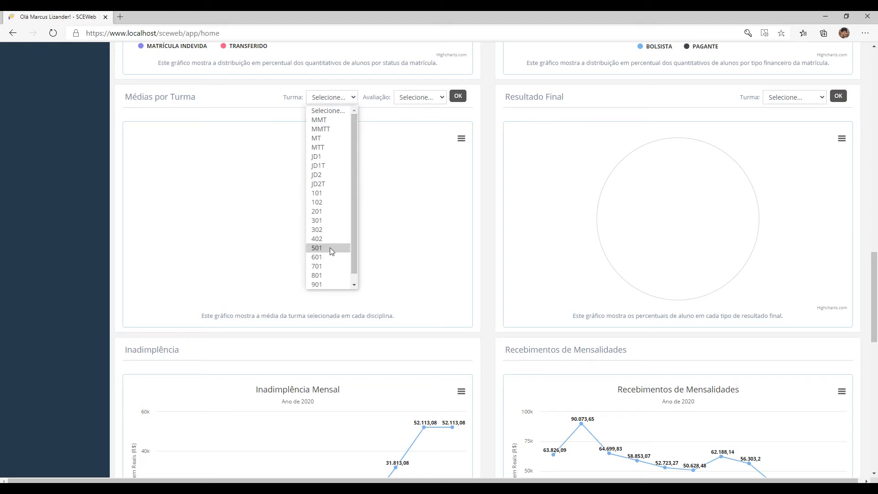
left_click(319, 257)
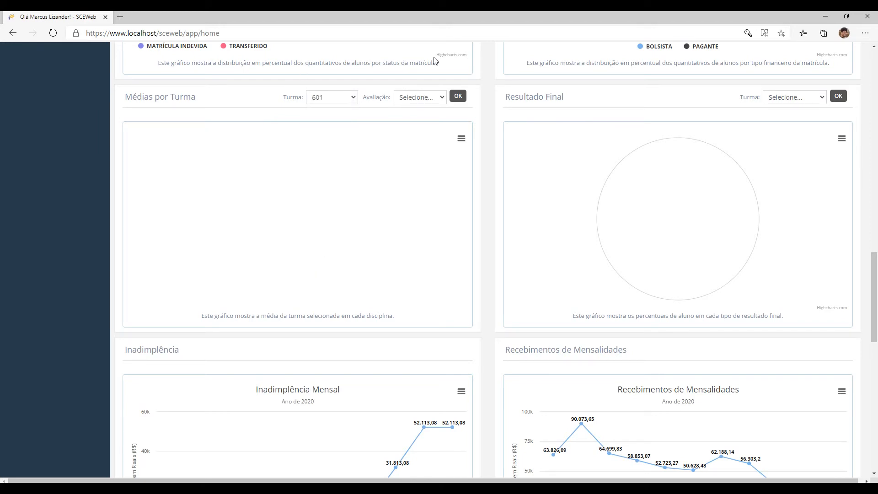
left_click(442, 100)
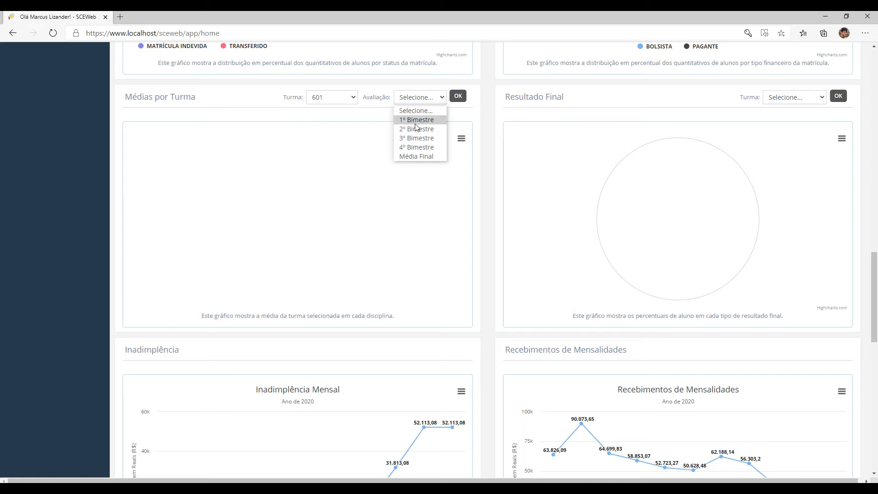
left_click(430, 116)
left_click(458, 97)
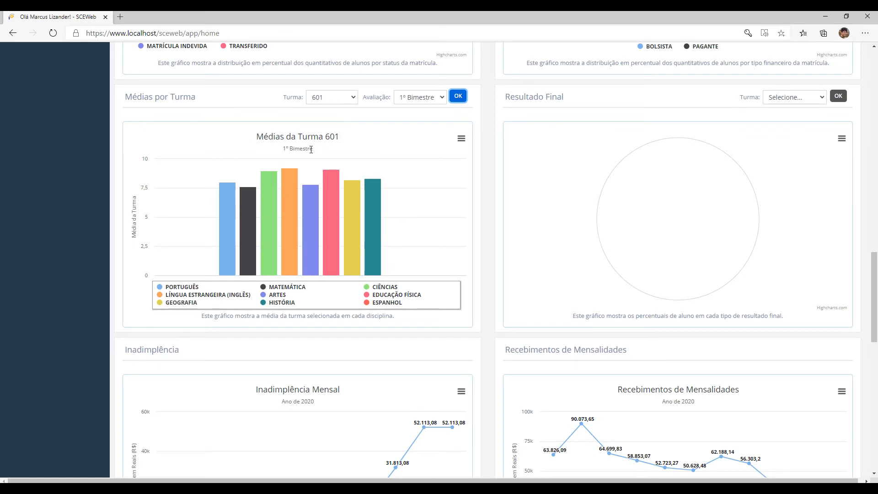
Read the subject averages of class 601 from the individual bars of the Médias por Turma chart
mouse_move(219, 201)
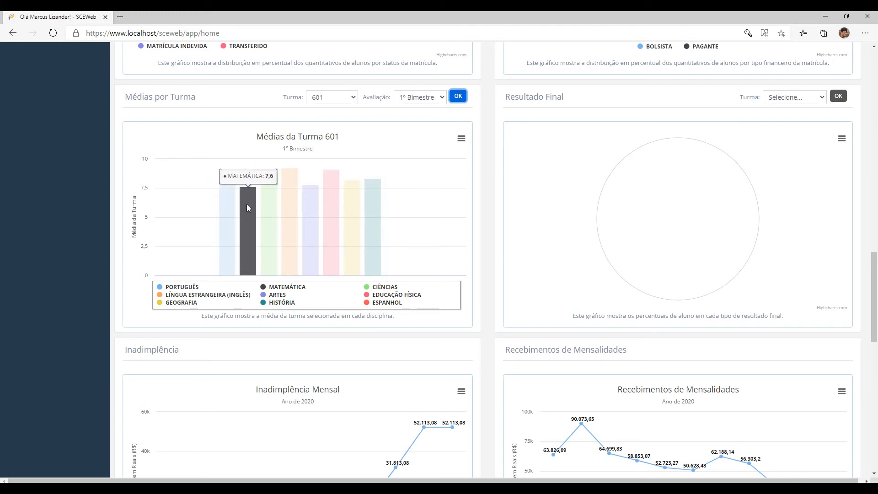
mouse_move(265, 190)
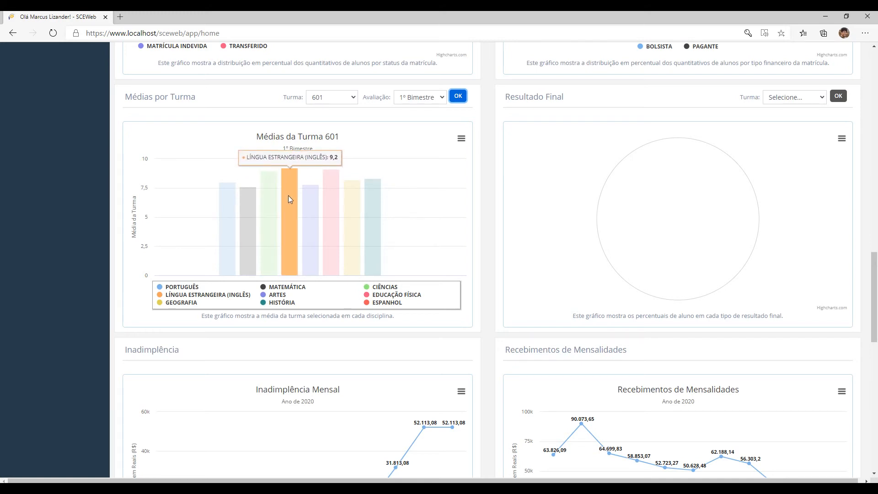
mouse_move(325, 196)
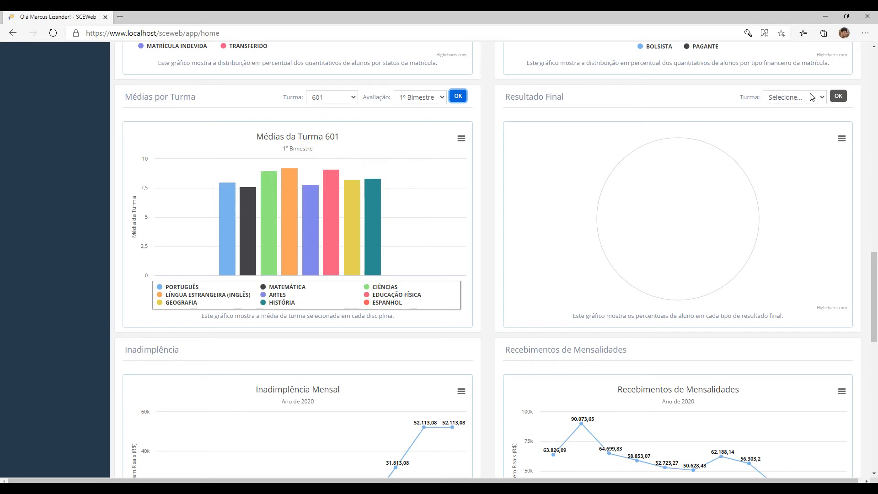
Generate the Resultado Final chart for Toda a Escola
left_click(785, 100)
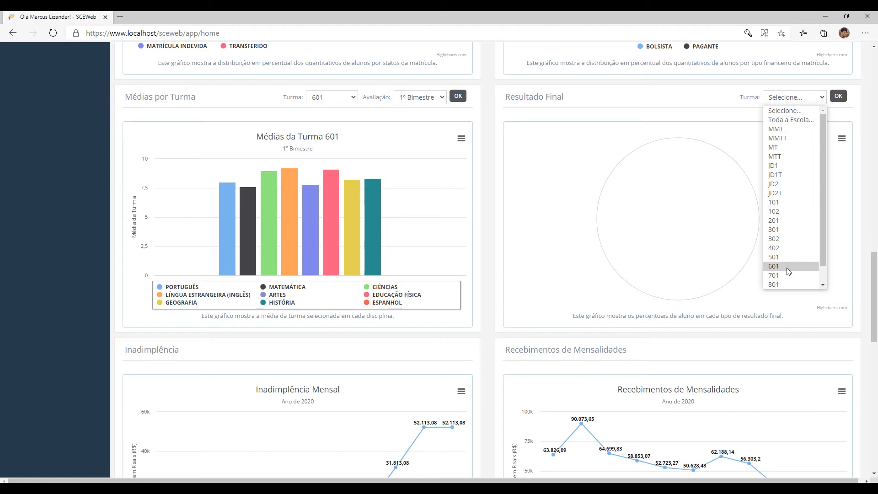
left_click(793, 121)
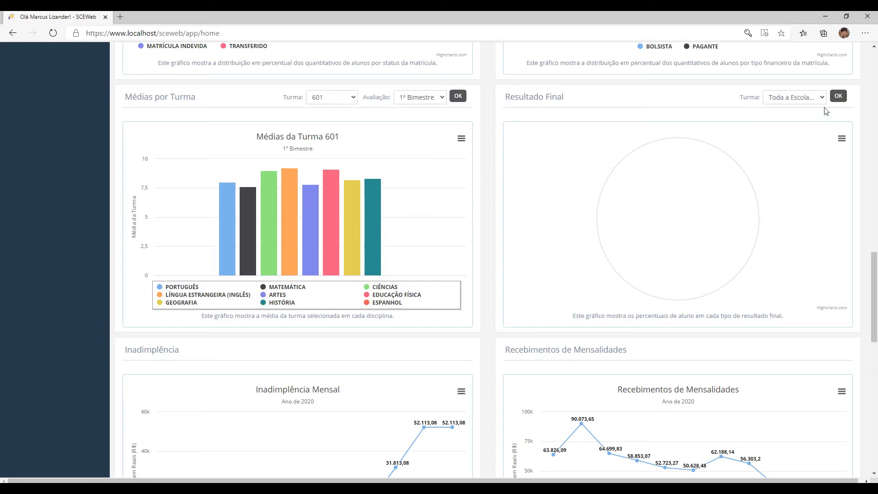
left_click(839, 97)
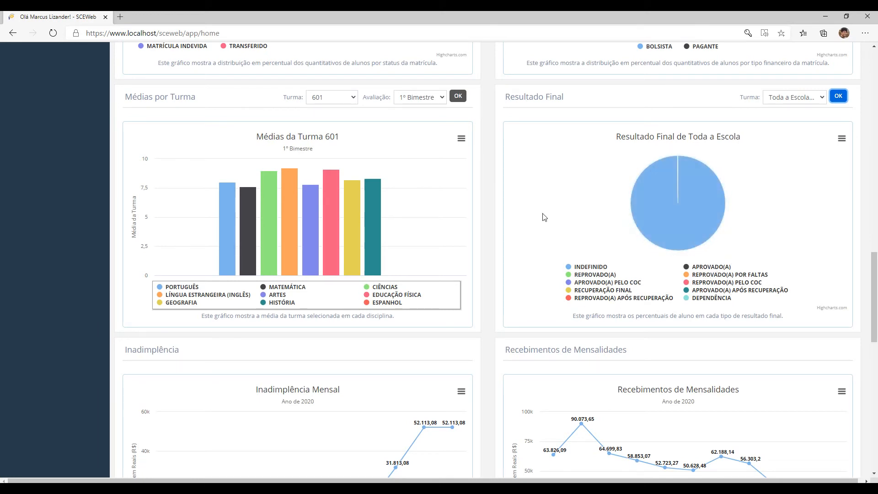
Examine the Inadimplência and Recebimentos de Mensalidades charts, and view the export options of the Recebimentos chart
scroll(467, 212, "down", 5)
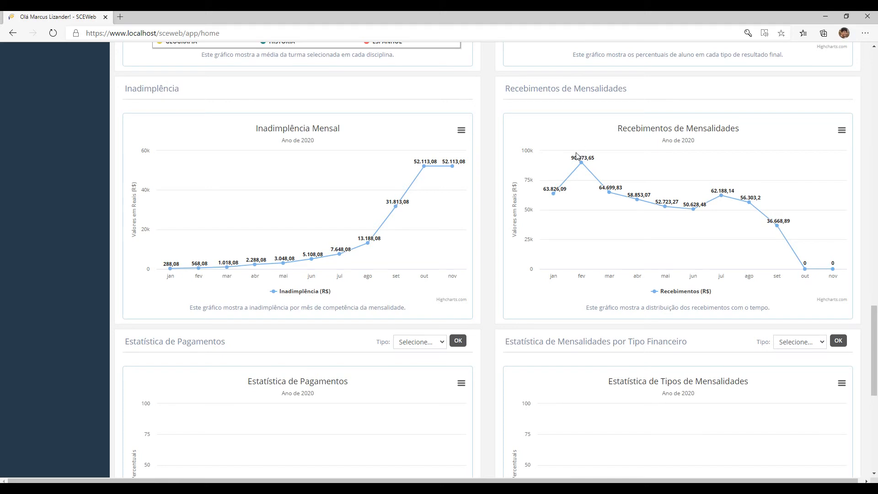
left_click(842, 132)
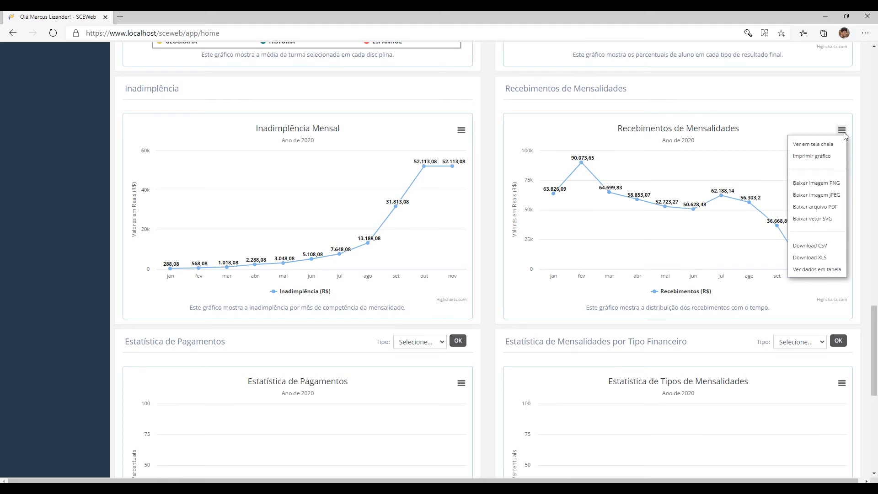
left_click(843, 132)
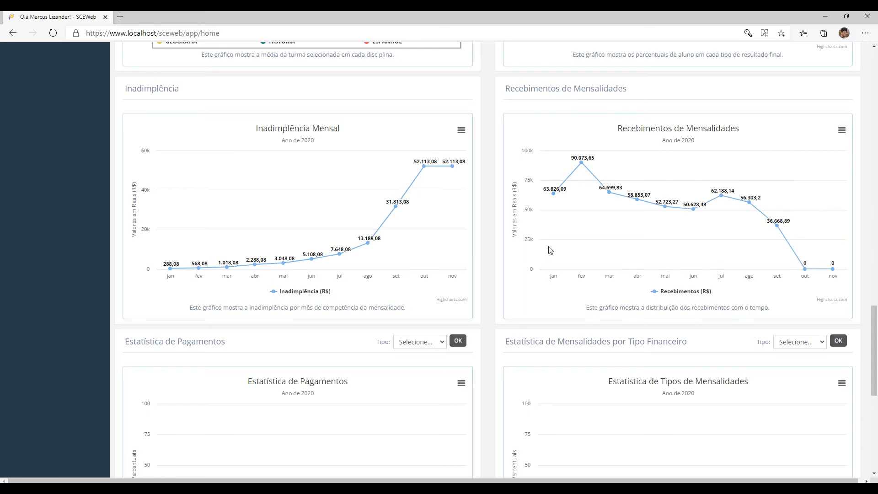
Generate the Estatística de Pagamentos chart with the type Percentuais
scroll(550, 251, "down", 4)
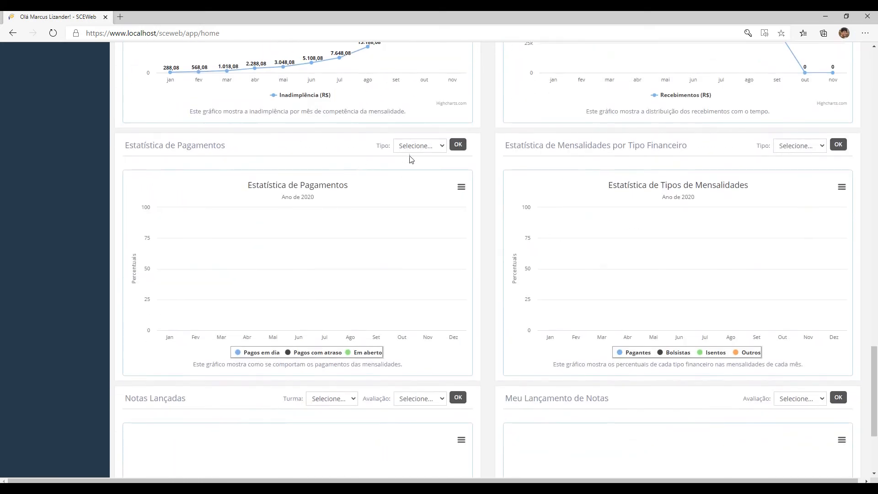
left_click(439, 149)
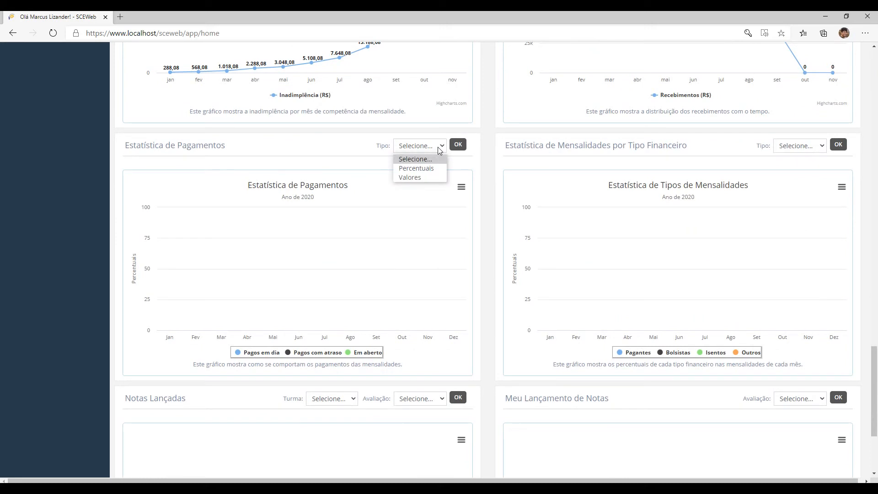
left_click(427, 169)
left_click(458, 150)
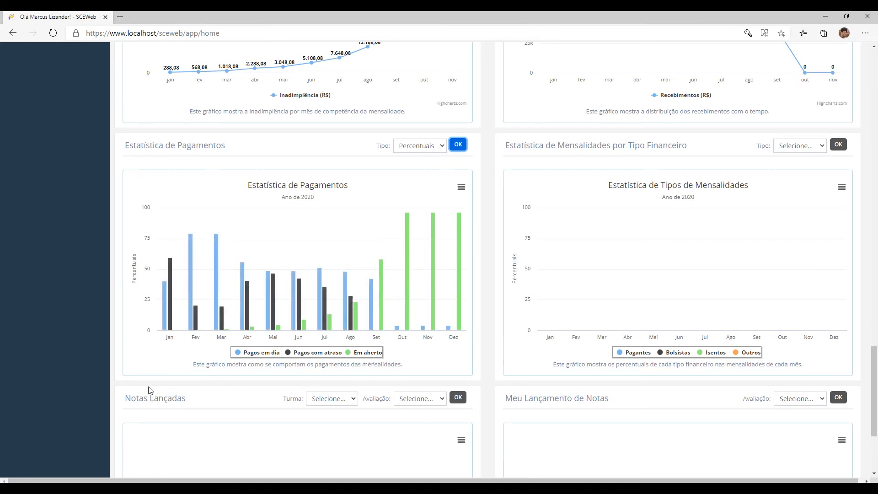
Read the monthly percentages of on-time, late and open payments in the Estatística de Pagamentos chart
mouse_move(164, 297)
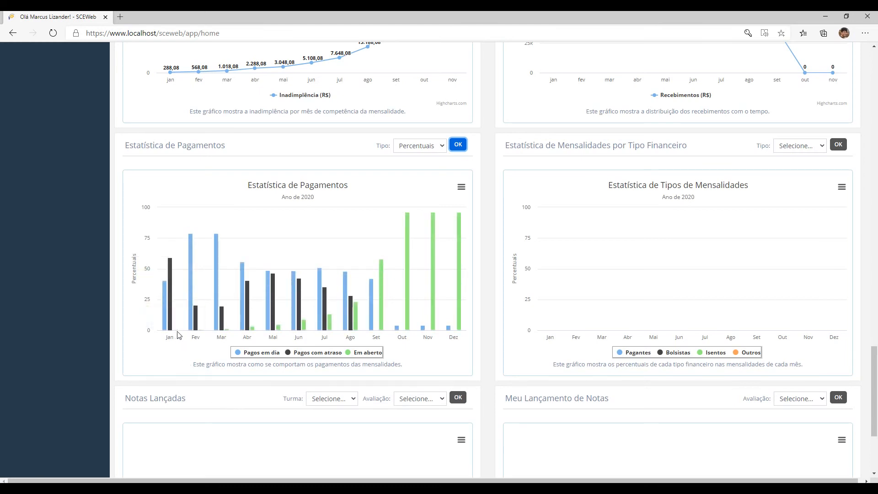
mouse_move(176, 335)
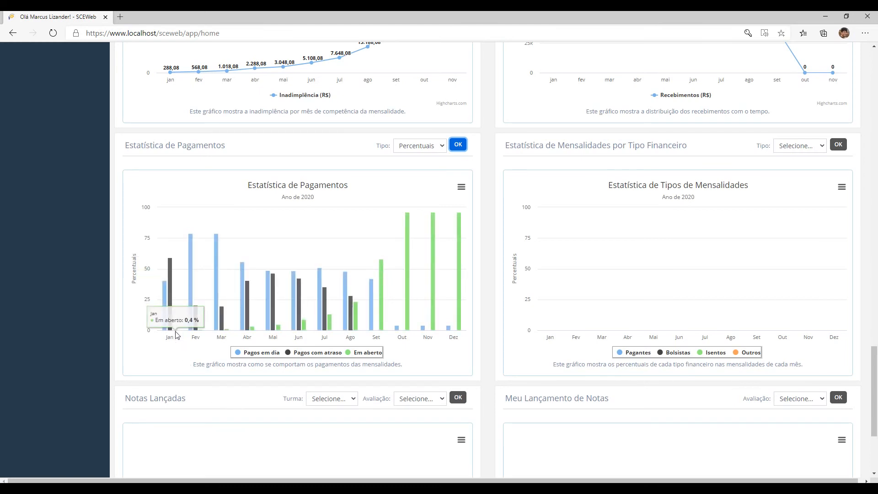
mouse_move(220, 290)
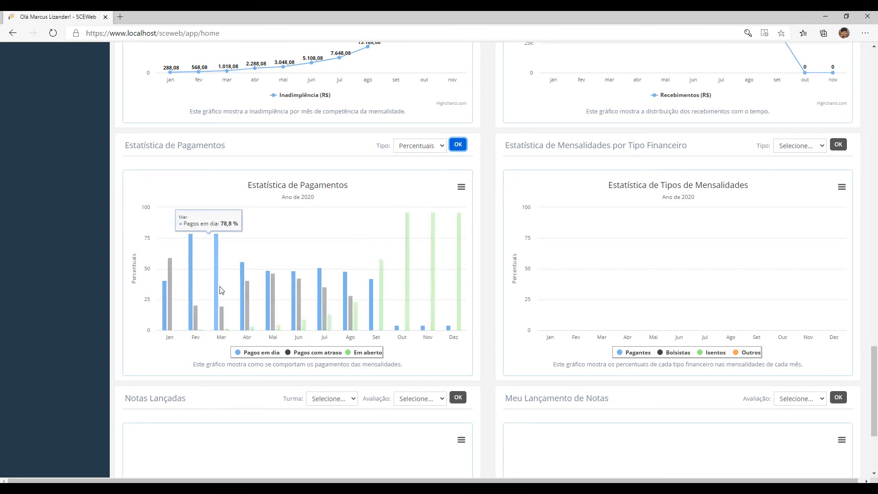
mouse_move(247, 288)
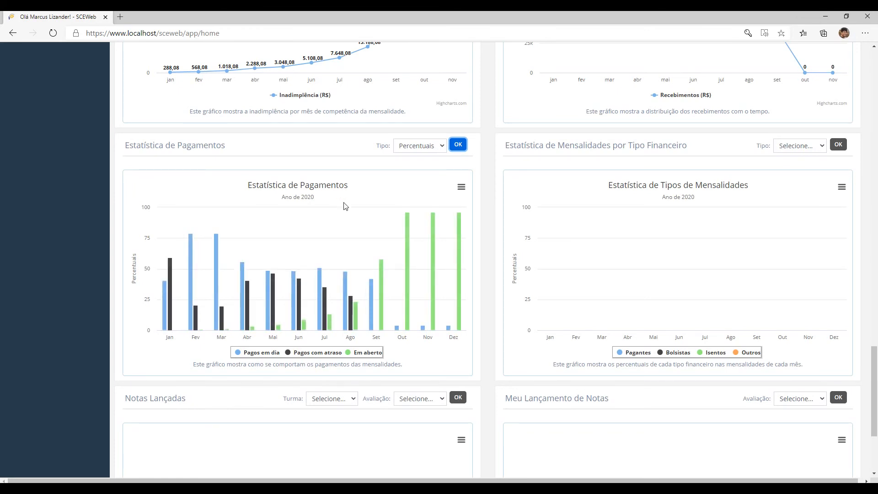
Switch the Estatística de Pagamentos chart to the type Valores
left_click(440, 148)
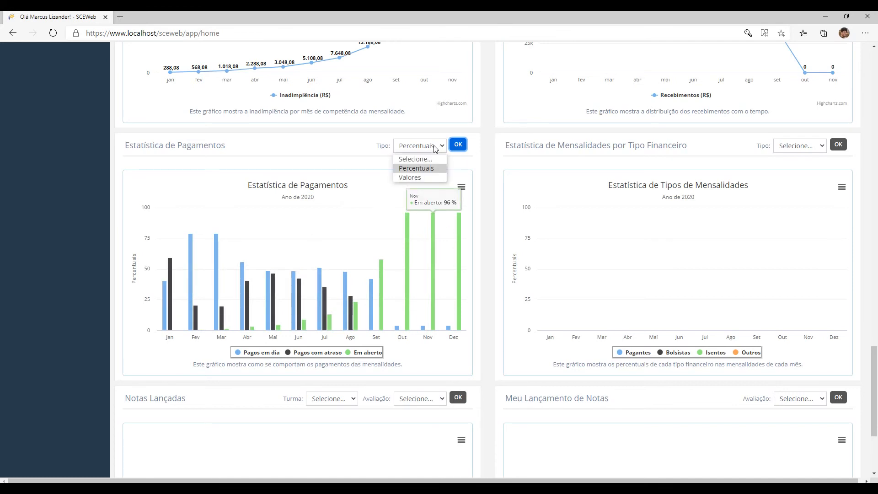
left_click(431, 177)
left_click(458, 145)
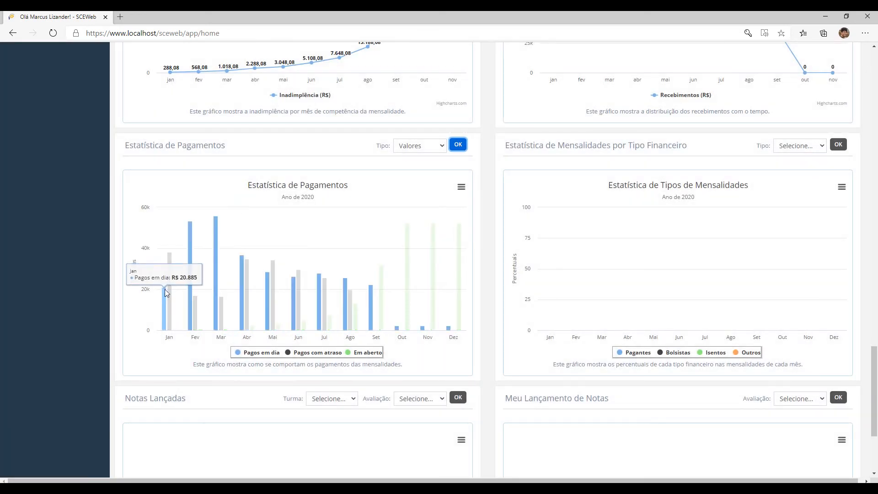
Generate the Estatística de Mensalidades por Tipo Financeiro chart with the type Percentuais
mouse_move(173, 268)
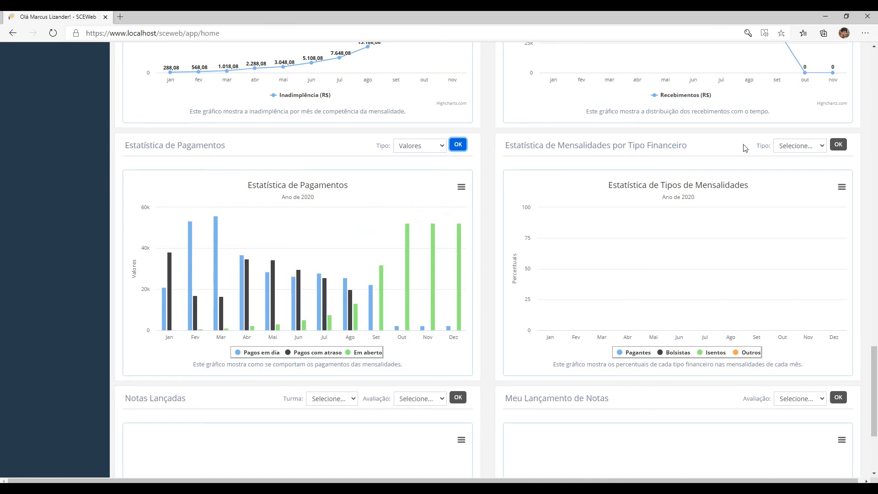
left_click(808, 148)
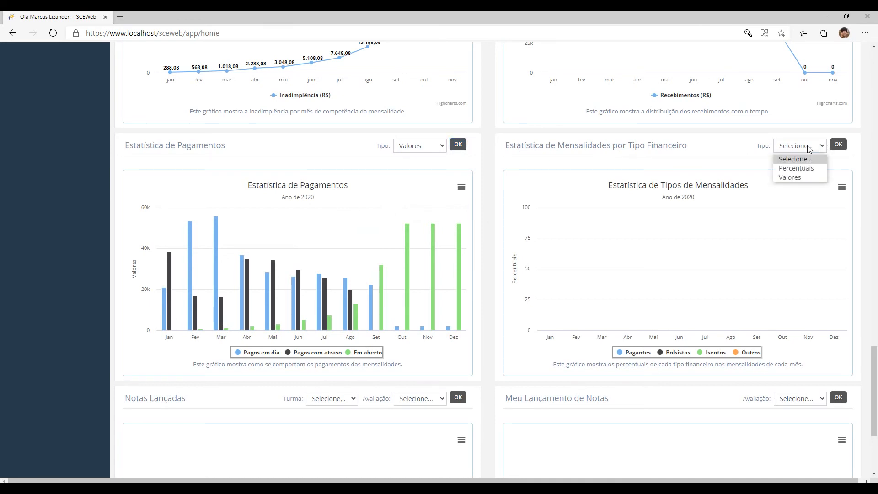
left_click(793, 170)
left_click(838, 145)
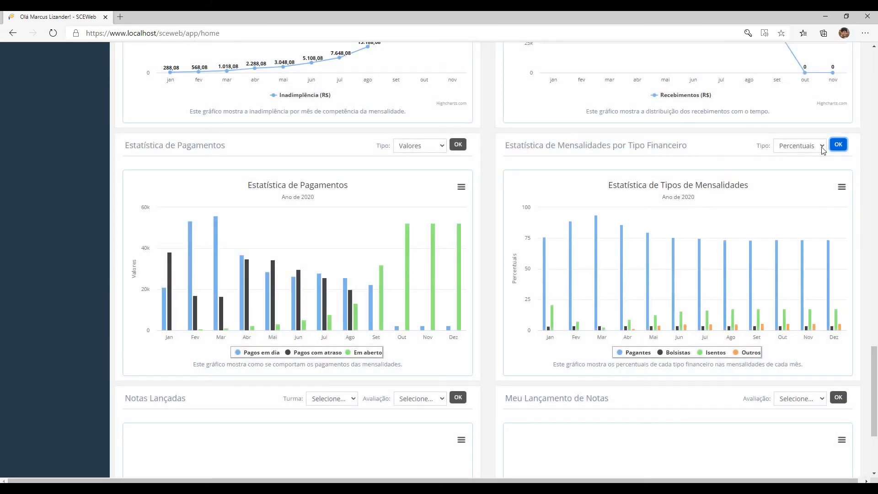
Read the monthly percentages of Pagantes, Bolsistas, Isentos and Outros in the Estatística de Tipos de Mensalidades chart
mouse_move(544, 312)
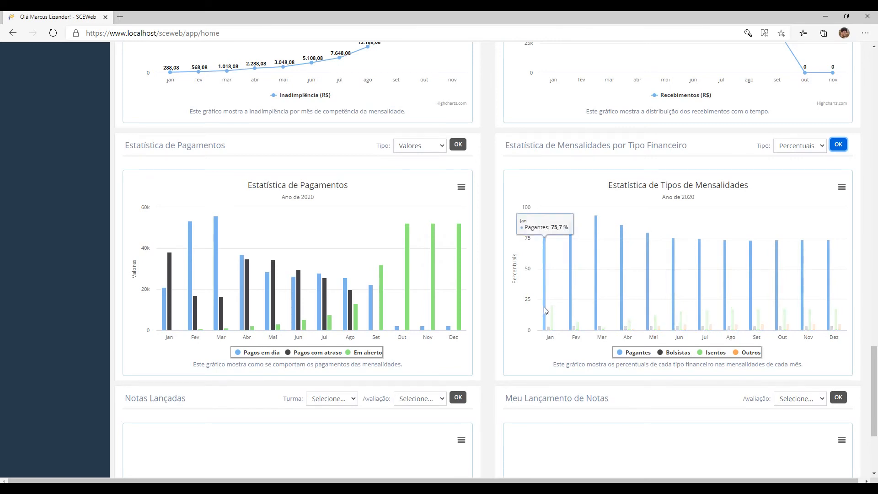
mouse_move(548, 329)
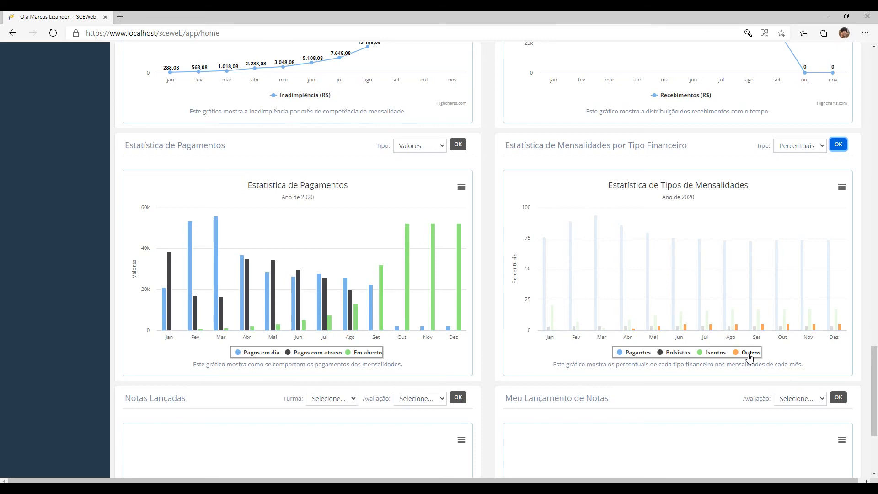
mouse_move(633, 331)
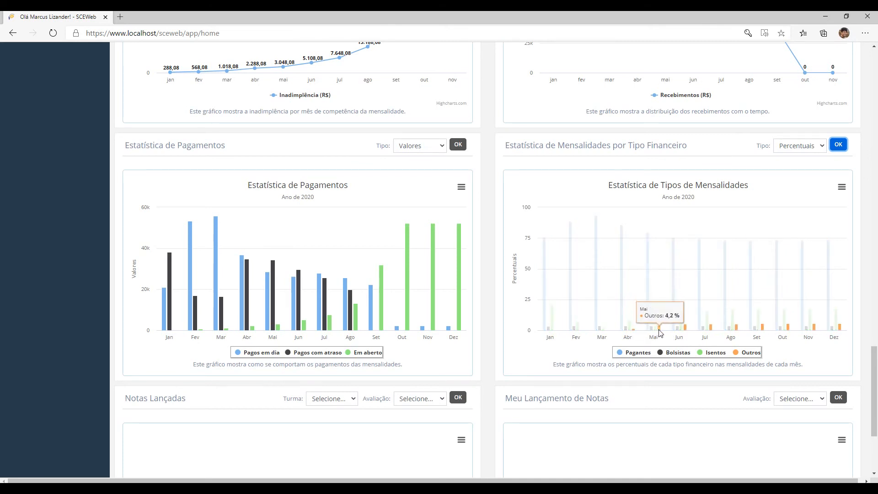
mouse_move(689, 331)
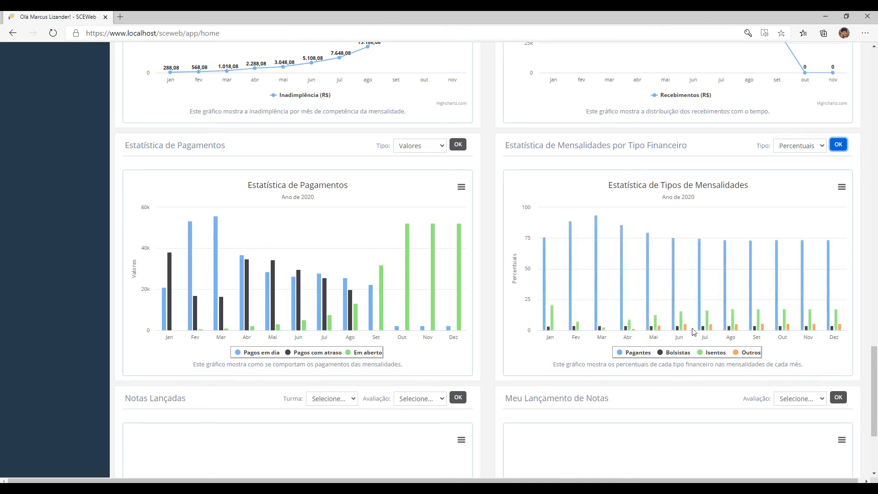
mouse_move(739, 331)
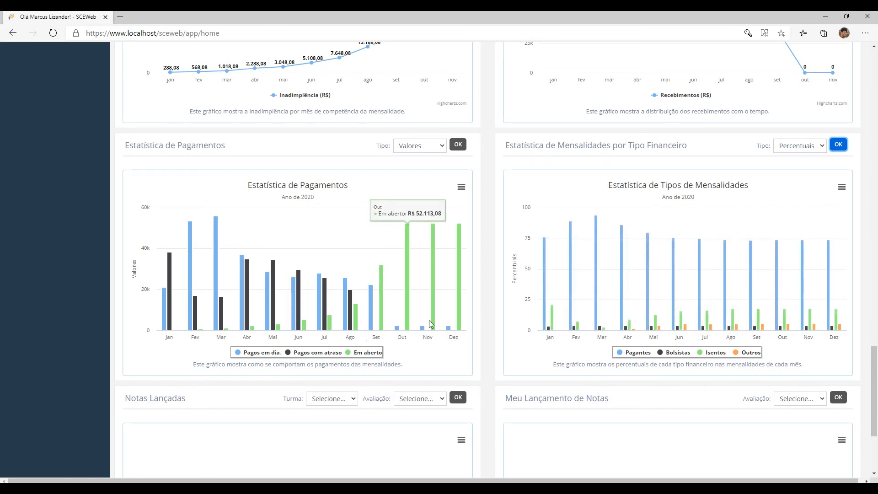
Look over the empty Meu Lançamento de Notas and Notas Lançadas chart sections and their headings
scroll(436, 328, "down", 1)
scroll(435, 328, "down", 2)
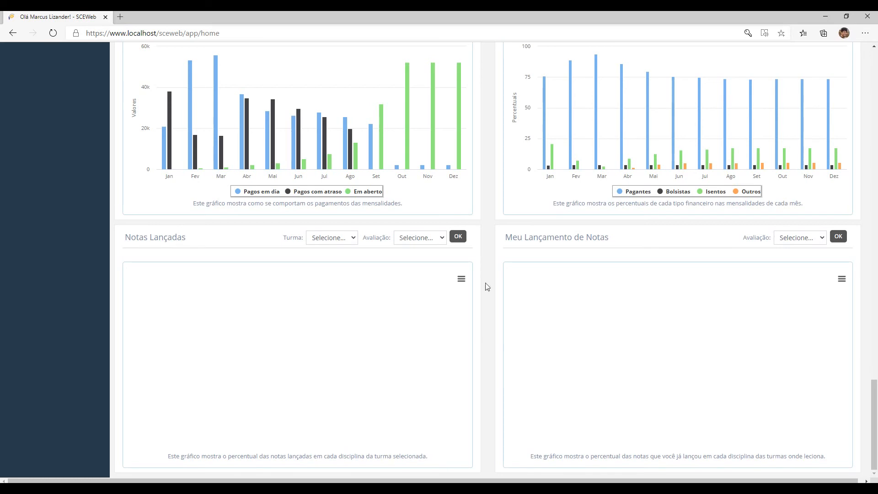
left_click_drag(505, 237, 630, 237)
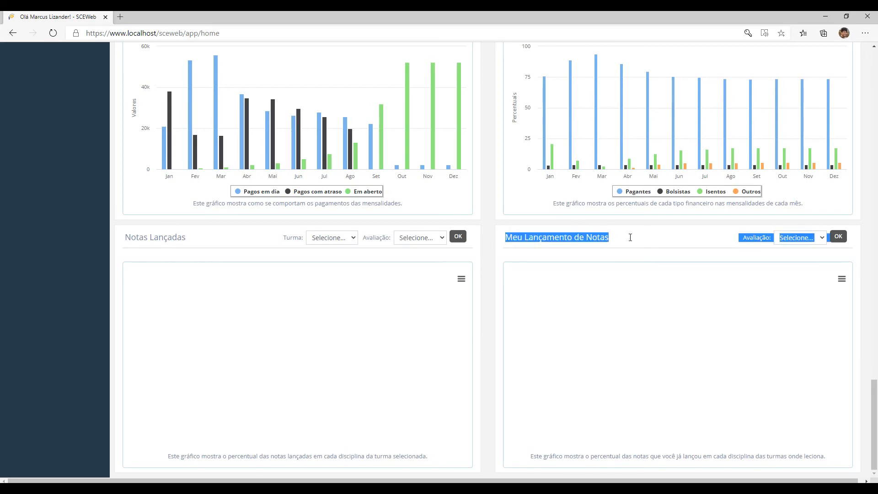
left_click(589, 233)
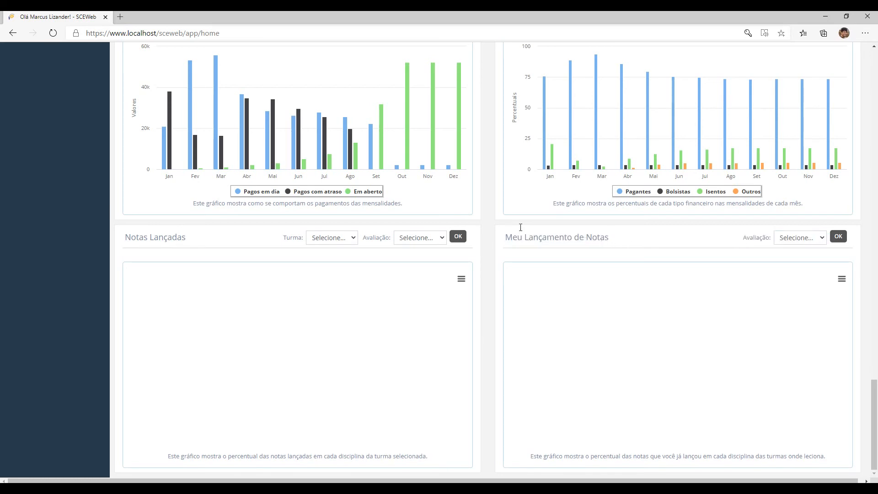
left_click_drag(507, 238, 606, 237)
left_click(582, 237)
left_click_drag(126, 238, 191, 239)
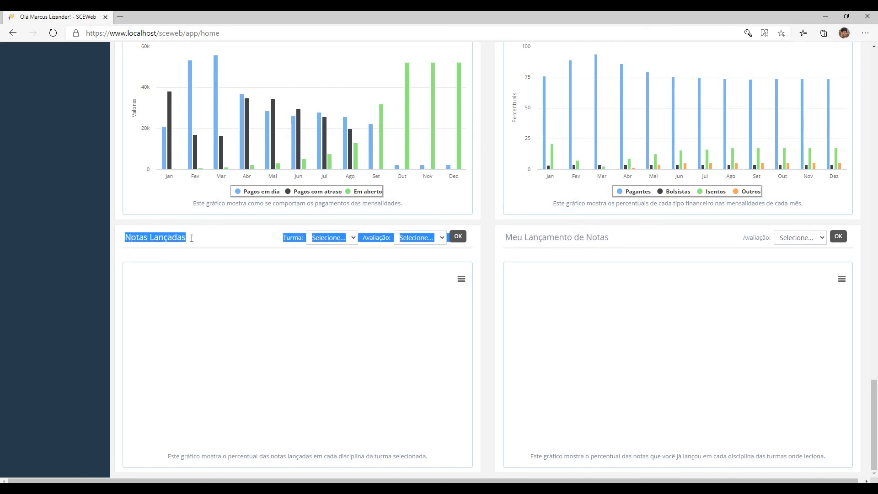
left_click(176, 238)
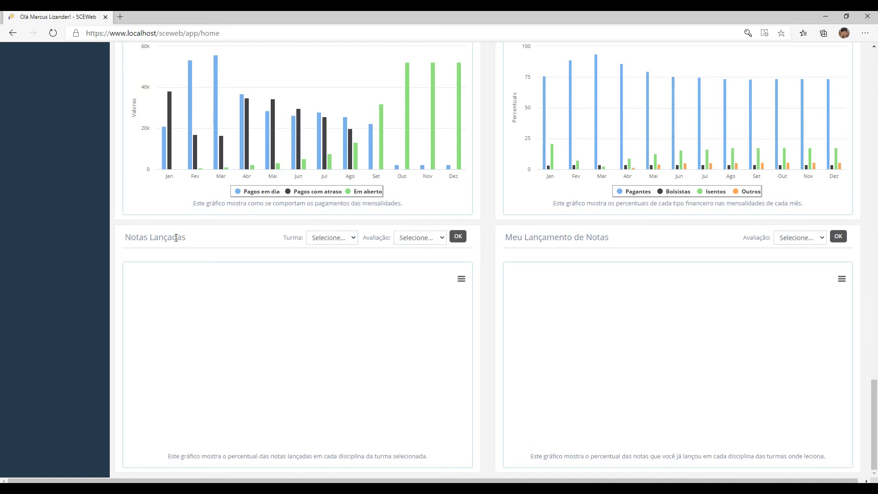
Generate the Notas Lançadas chart for class 701 and the 2º Bimestre assessment
left_click(337, 239)
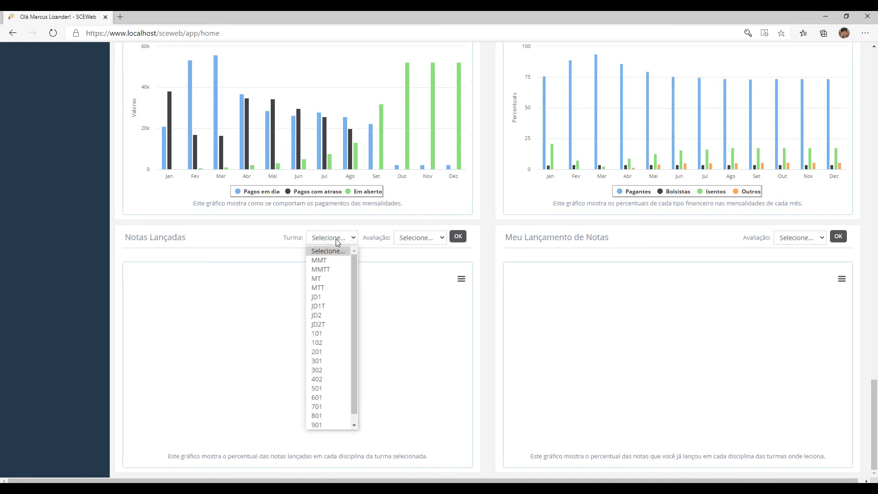
scroll(335, 265, "down", 1)
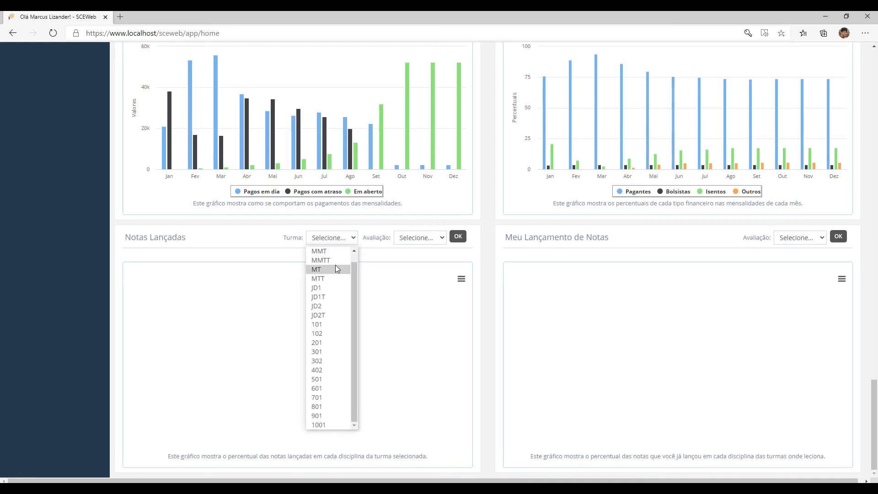
left_click(323, 396)
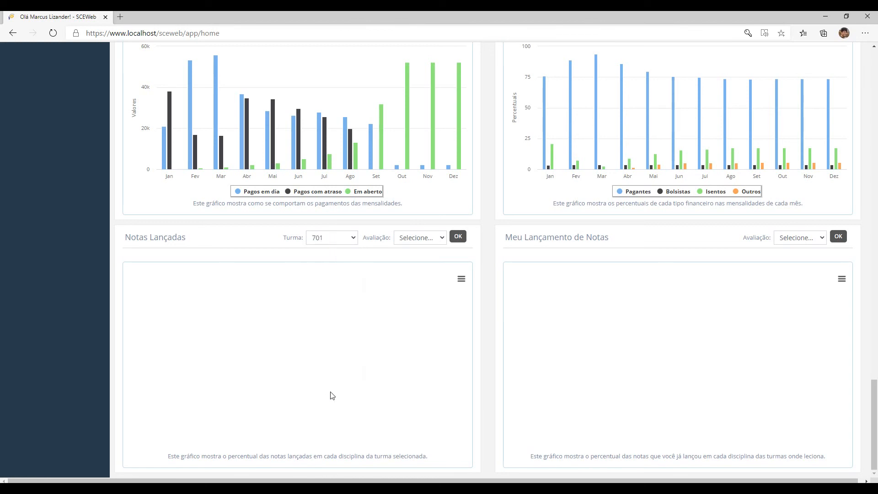
left_click(417, 244)
left_click(417, 270)
left_click(459, 239)
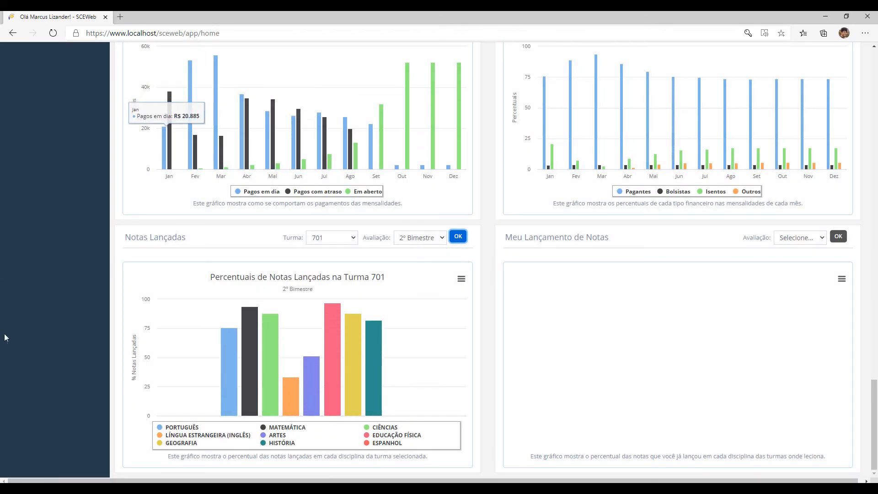
Read the percentage of grades entered for each subject in class 701's Notas Lançadas chart
mouse_move(232, 364)
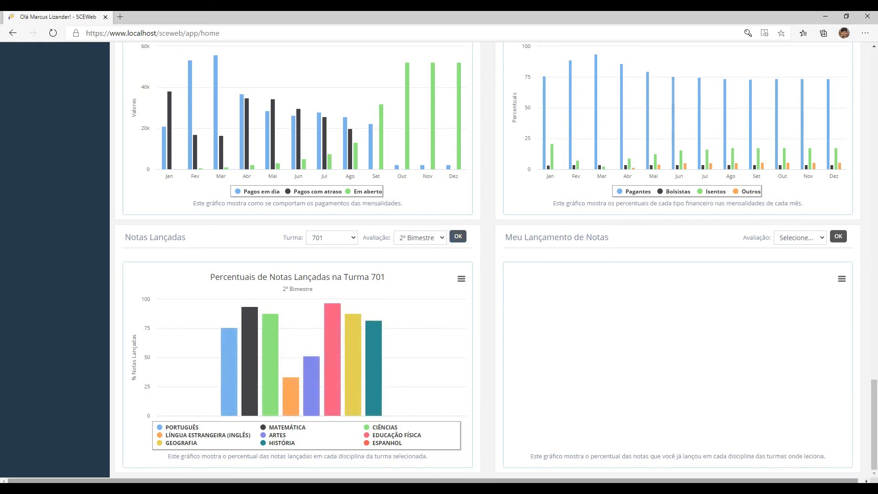
mouse_move(225, 349)
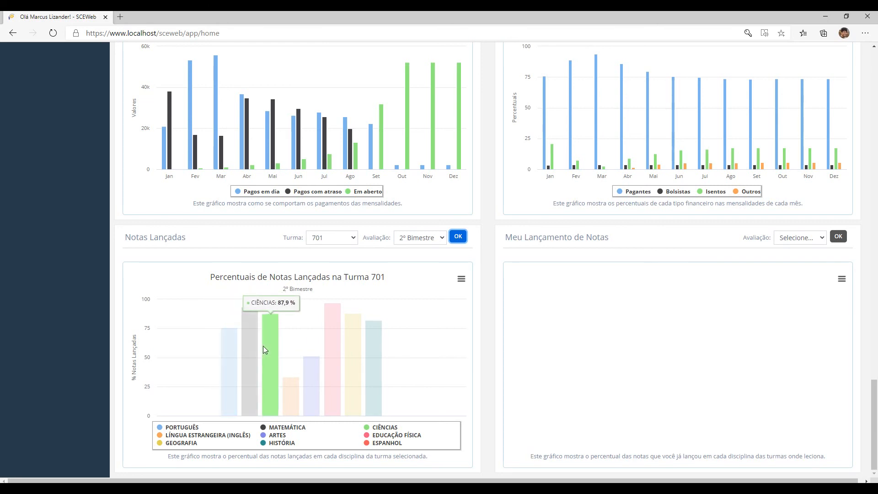
mouse_move(335, 372)
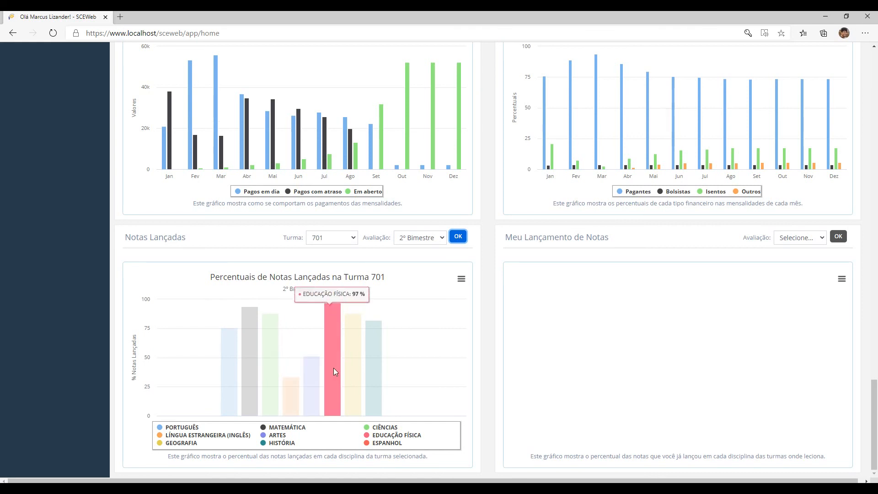
mouse_move(373, 355)
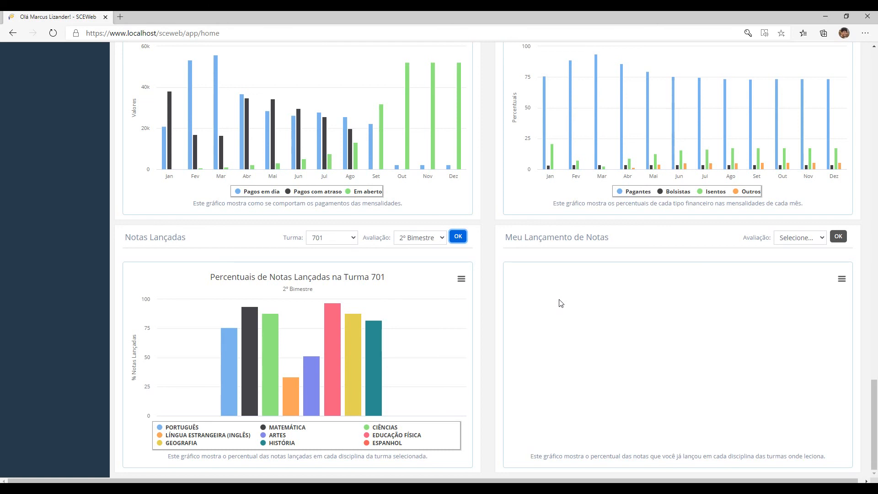
Return to the beginning of the Painel de Controle and look over the options available under Alunos and Turmas
scroll(561, 303, "up", 20)
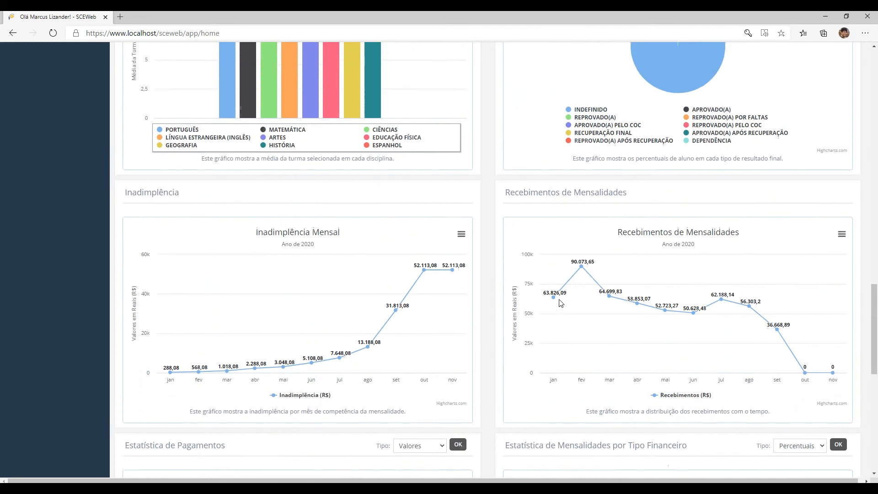
scroll(560, 303, "up", 10)
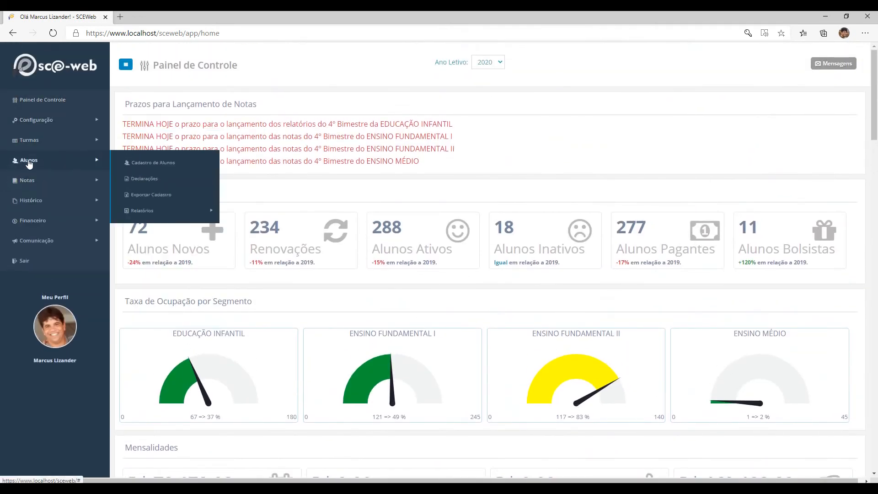
mouse_move(31, 139)
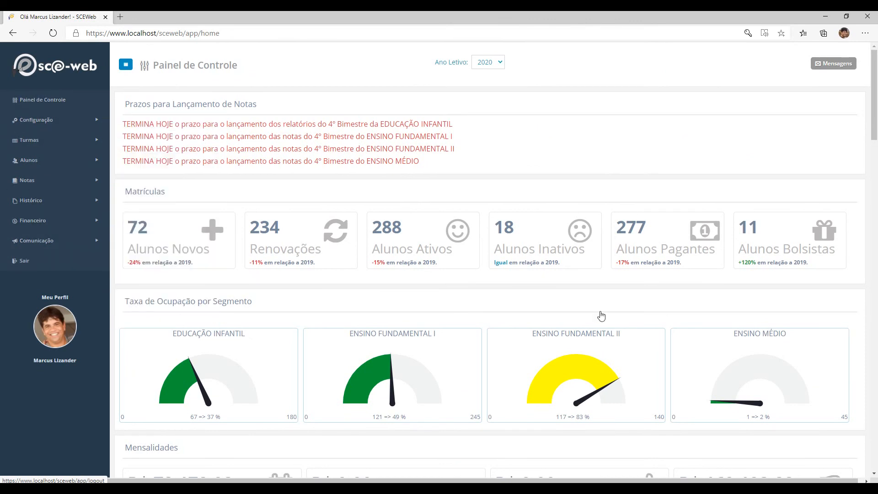